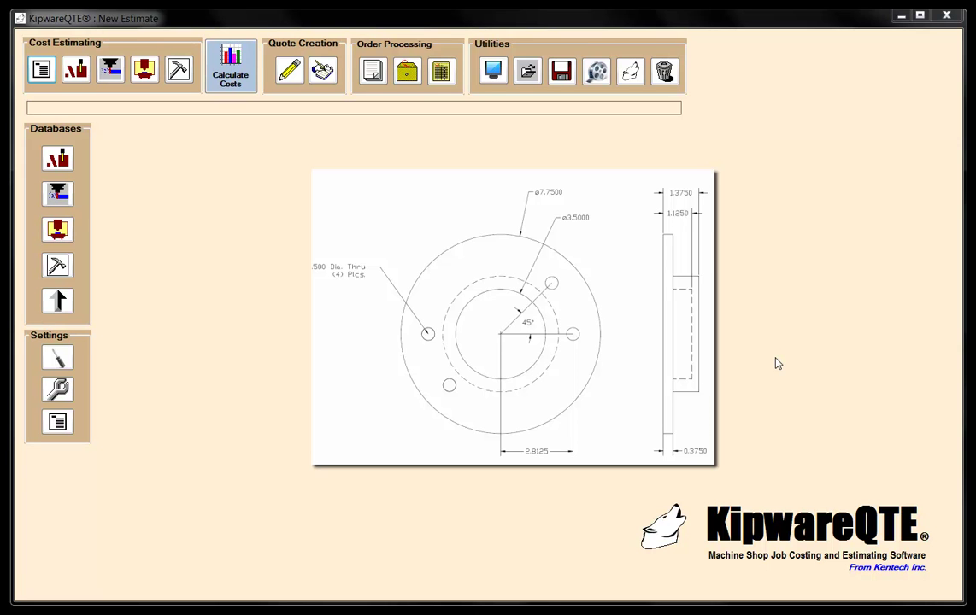
Step: Review the flange's estimate information, including the estimate quantity, and close the form
{"action": "left_click", "coordinate": [41, 69]}
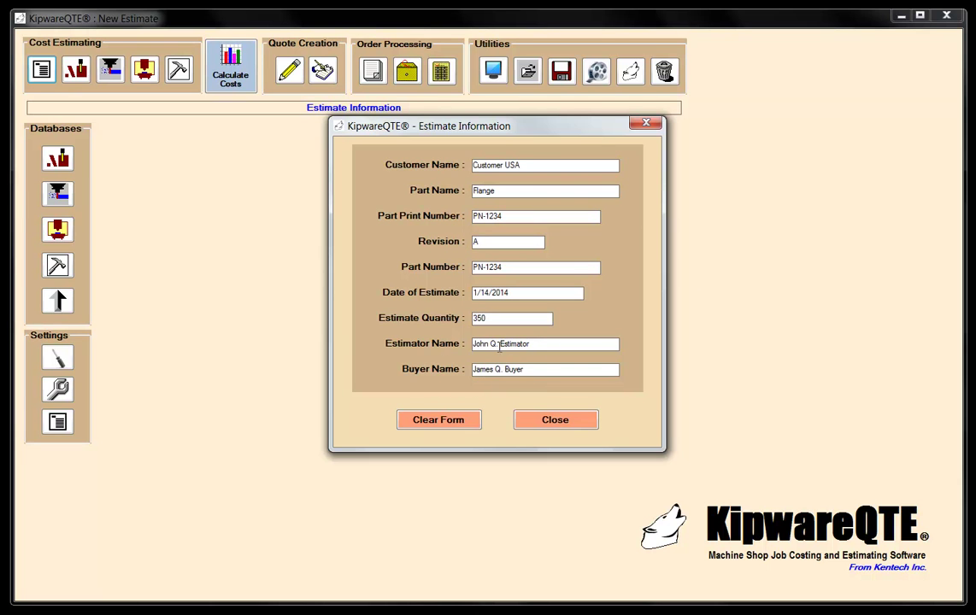
{"action": "left_click", "coordinate": [496, 319]}
{"action": "left_click", "coordinate": [498, 318]}
{"action": "left_click", "coordinate": [548, 431]}
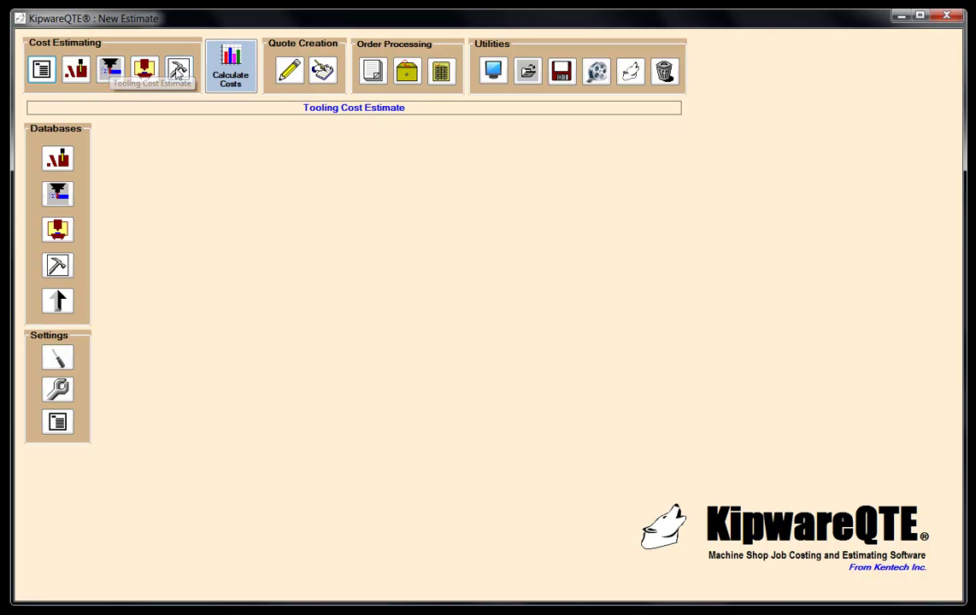
Step: In the material cost estimate, choose the 4140 - 8" x 12" Bar from the database and set the length required per workpiece to 1.500 inches
{"action": "left_click", "coordinate": [86, 74]}
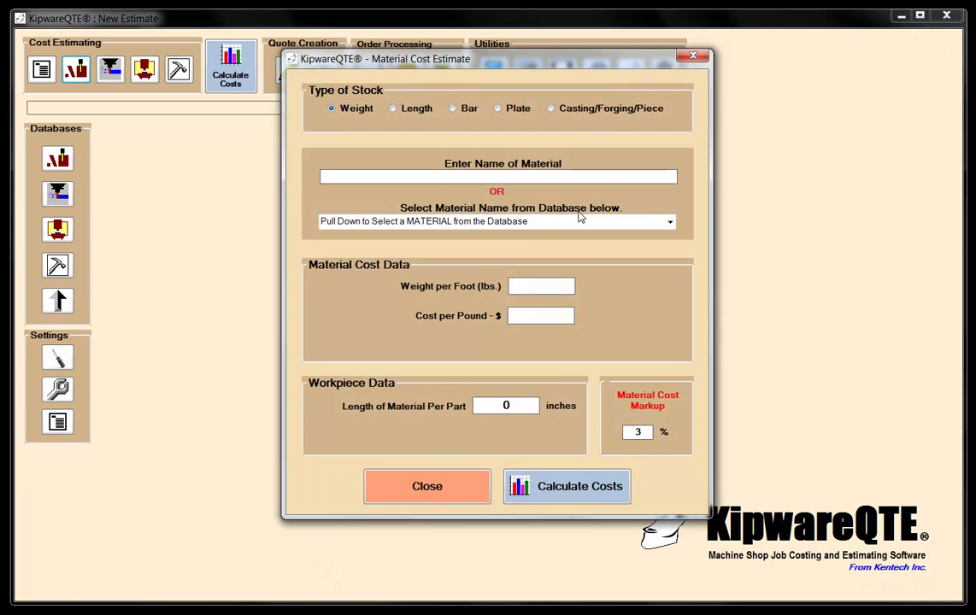
{"action": "left_click", "coordinate": [669, 222]}
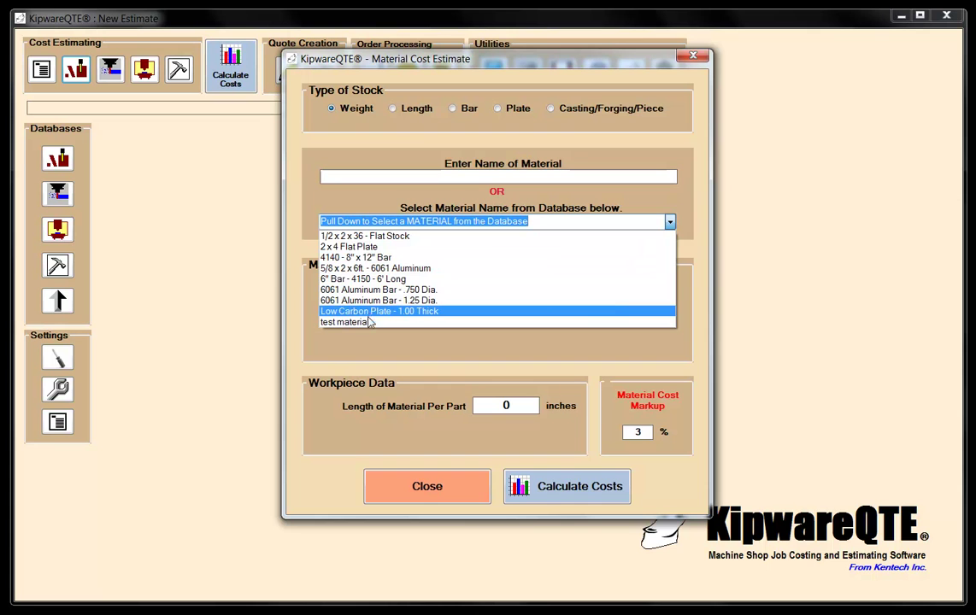
{"action": "left_click", "coordinate": [368, 258]}
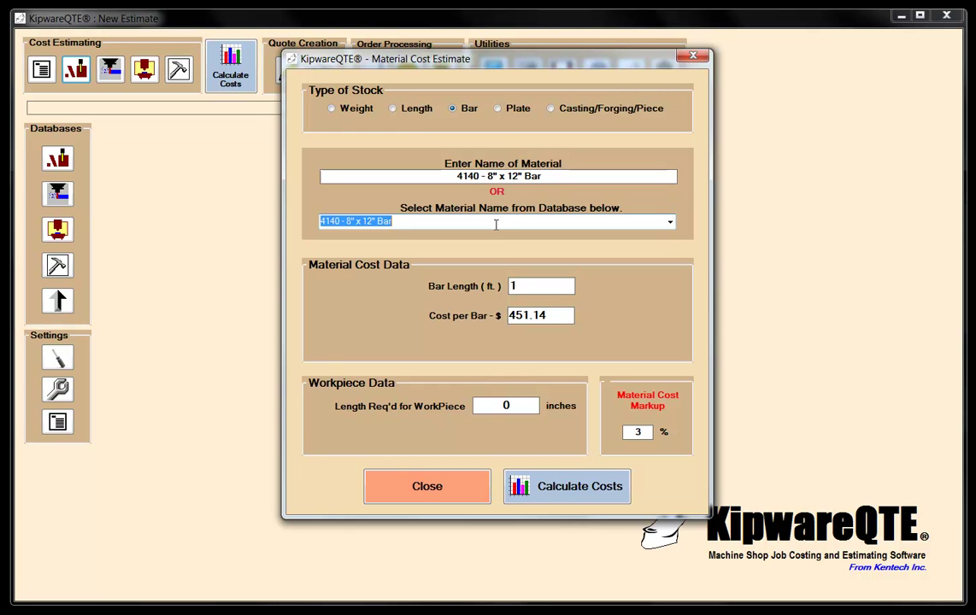
{"action": "left_click_drag", "start_coordinate": [559, 179], "coordinate": [368, 169]}
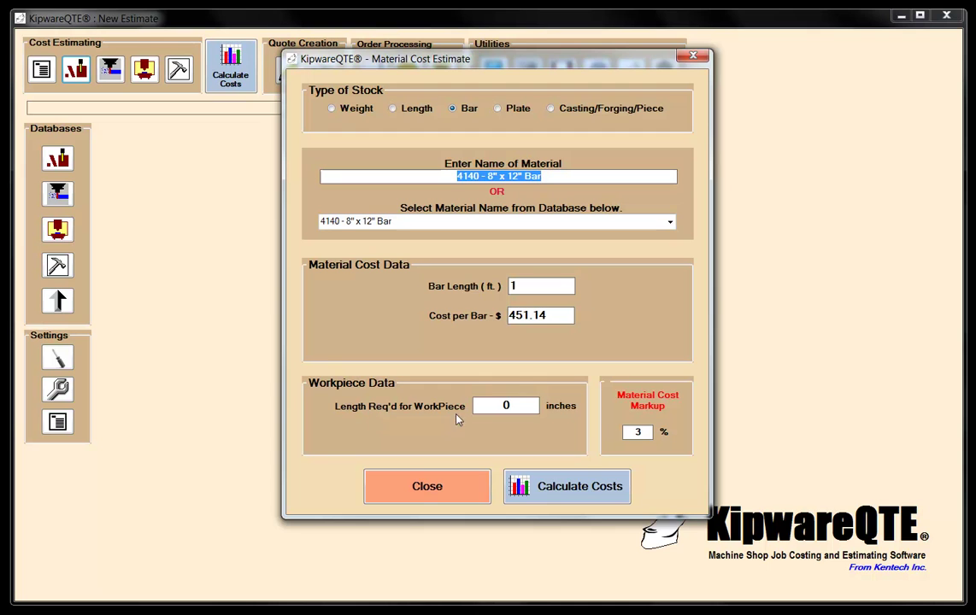
{"action": "left_click", "coordinate": [512, 405]}
{"action": "type", "text": "1.500"}
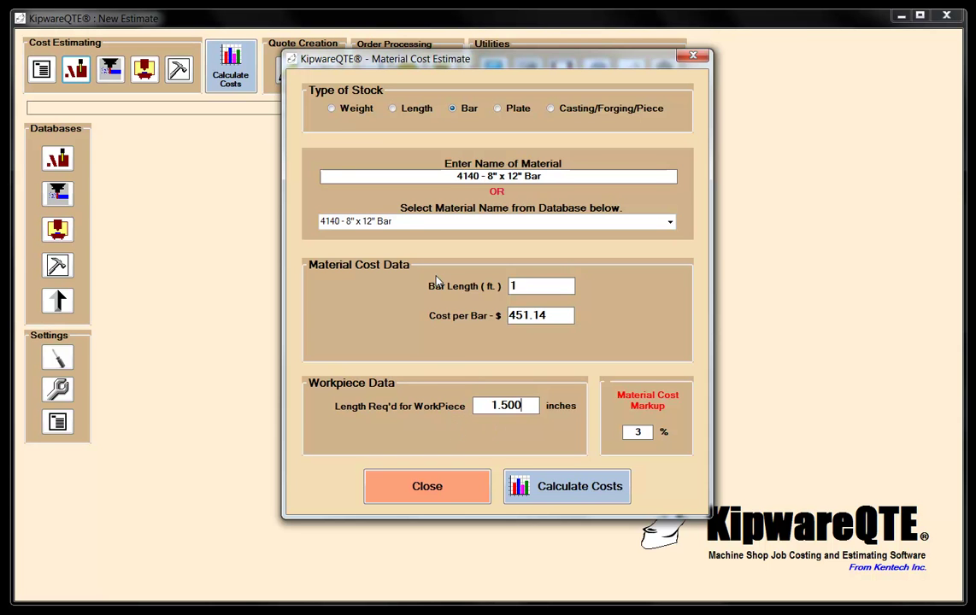
Step: Calculate the material costs, review the cost breakdown, and close the material cost estimate
{"action": "left_click", "coordinate": [574, 498]}
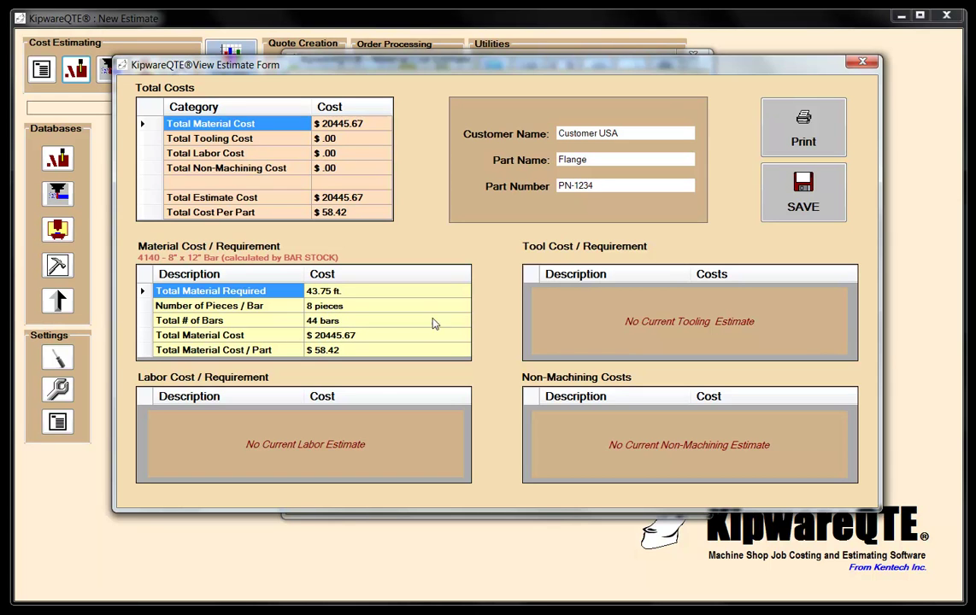
{"action": "left_click", "coordinate": [861, 62]}
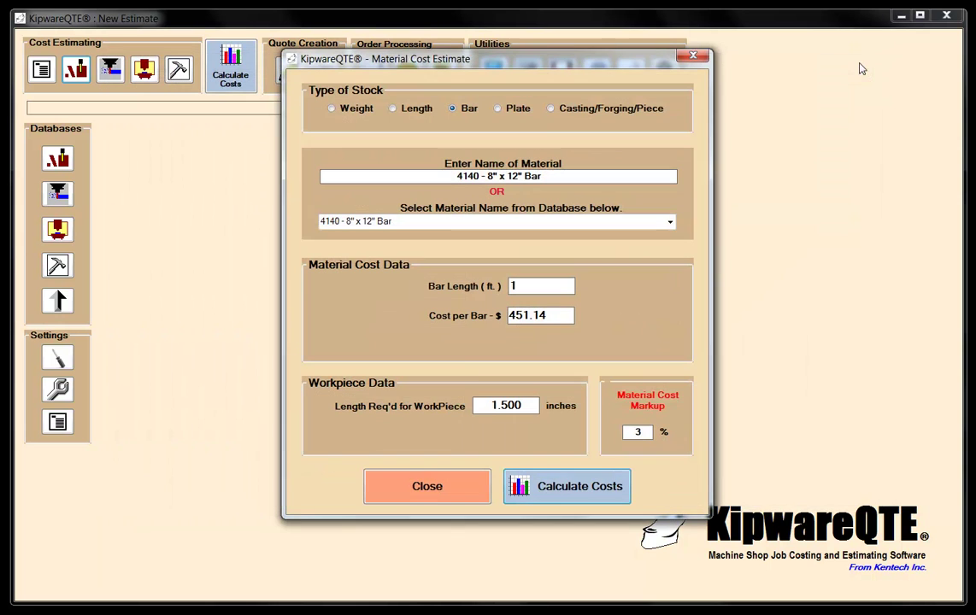
{"action": "left_click", "coordinate": [443, 487]}
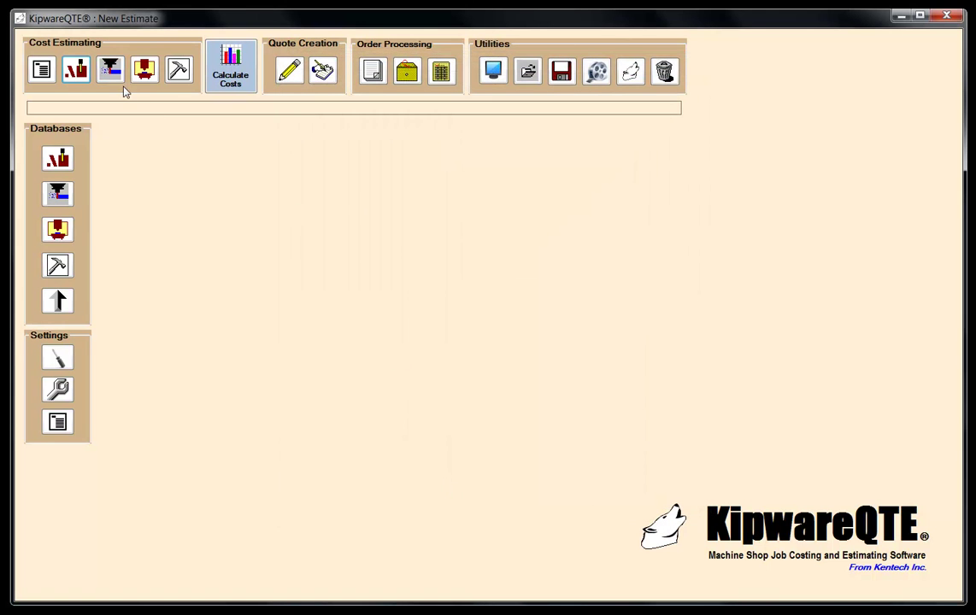
Step: Start the tooling cost estimate with 80 Degree Diamond - KC-810 as tool 1 and an estimated tool life of 15 pieces
{"action": "left_click", "coordinate": [105, 67]}
{"action": "left_click", "coordinate": [508, 341]}
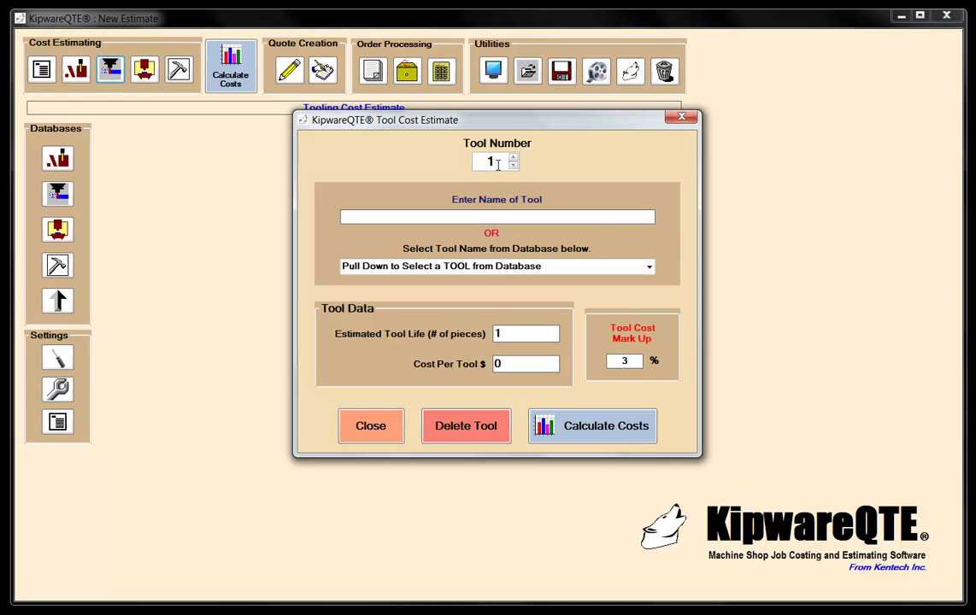
{"action": "left_click", "coordinate": [648, 268]}
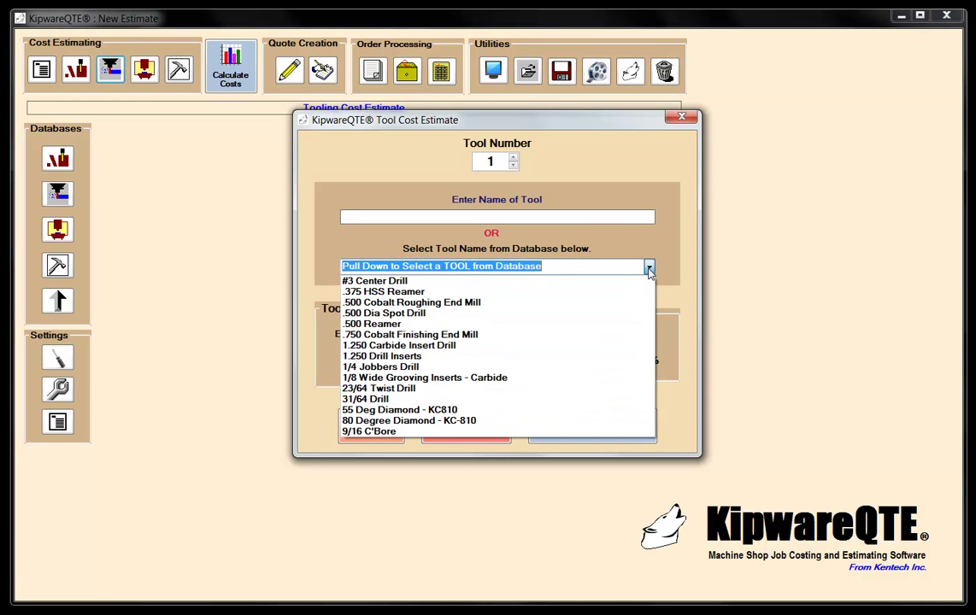
{"action": "left_click", "coordinate": [463, 418]}
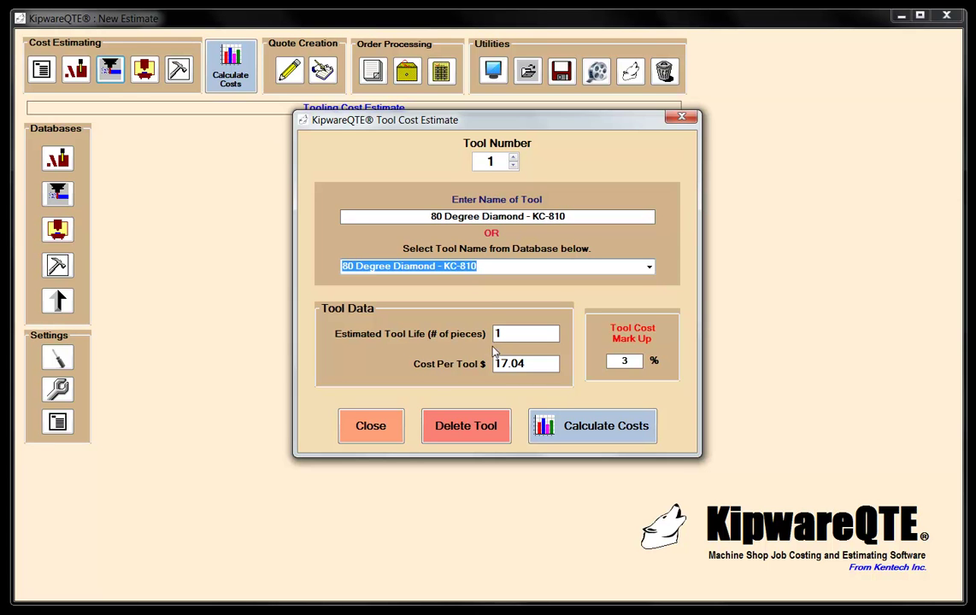
{"action": "key", "text": "Tab"}
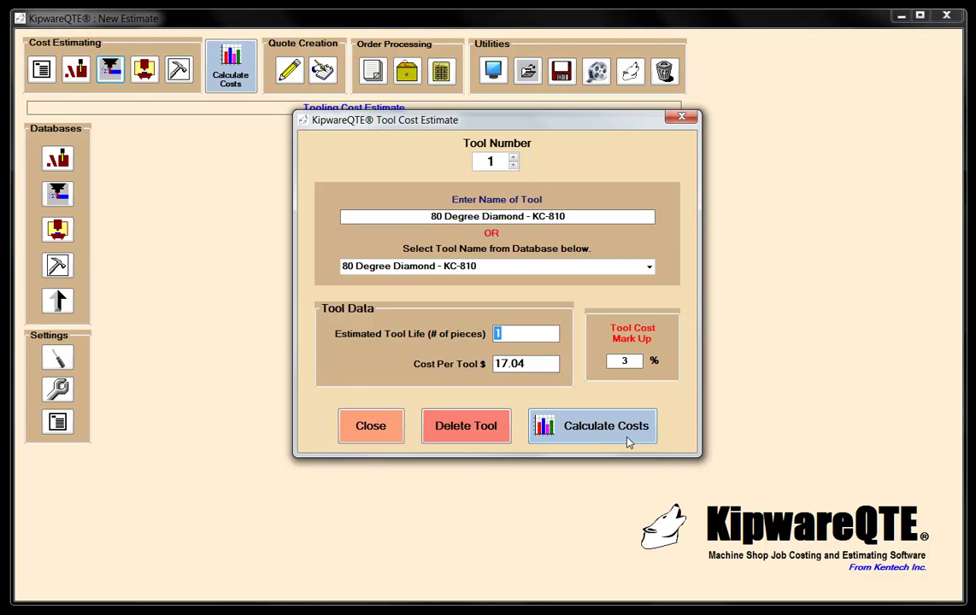
{"action": "type", "text": "15"}
Step: Add 55 Deg Diamond - KC810 from the database as tool 2 with an estimated tool life of 25 pieces
{"action": "left_click", "coordinate": [513, 161]}
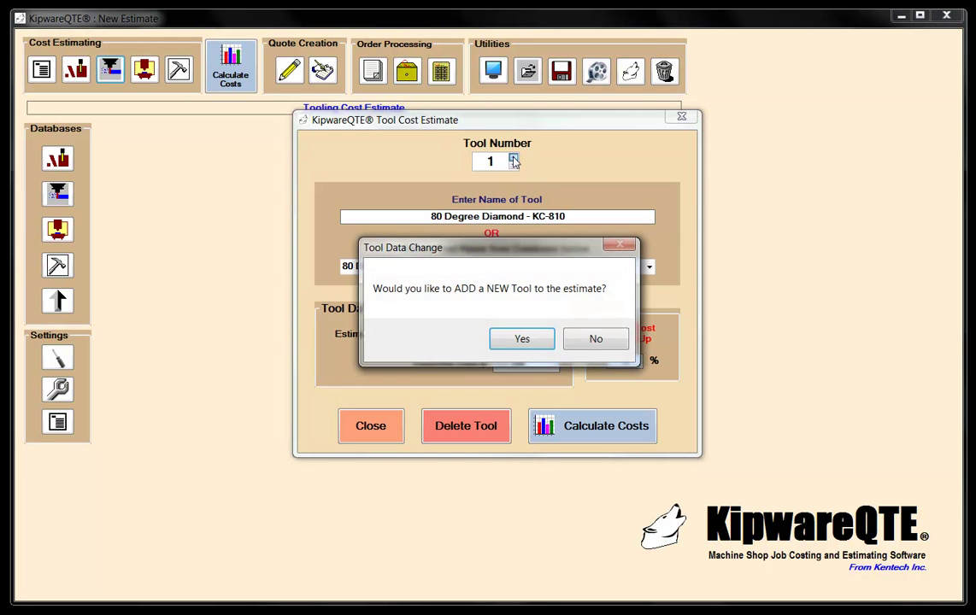
{"action": "left_click", "coordinate": [520, 339]}
{"action": "left_click", "coordinate": [648, 267]}
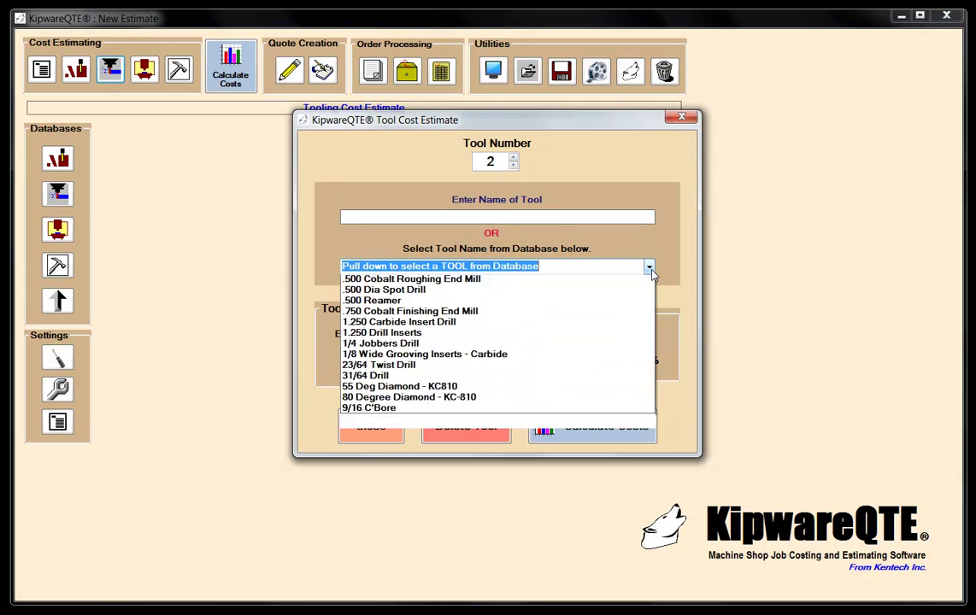
{"action": "left_click", "coordinate": [402, 410]}
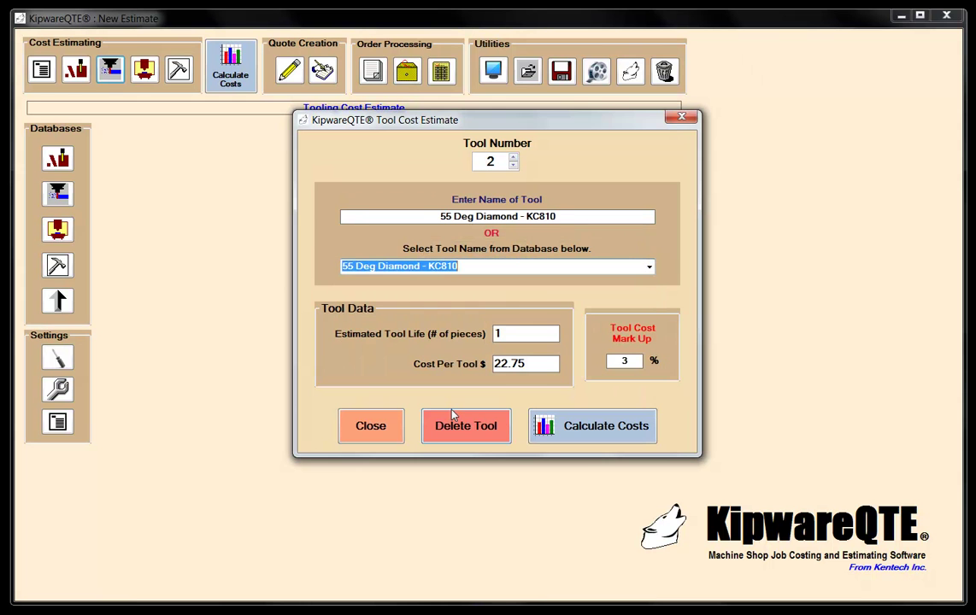
{"action": "left_click", "coordinate": [496, 334]}
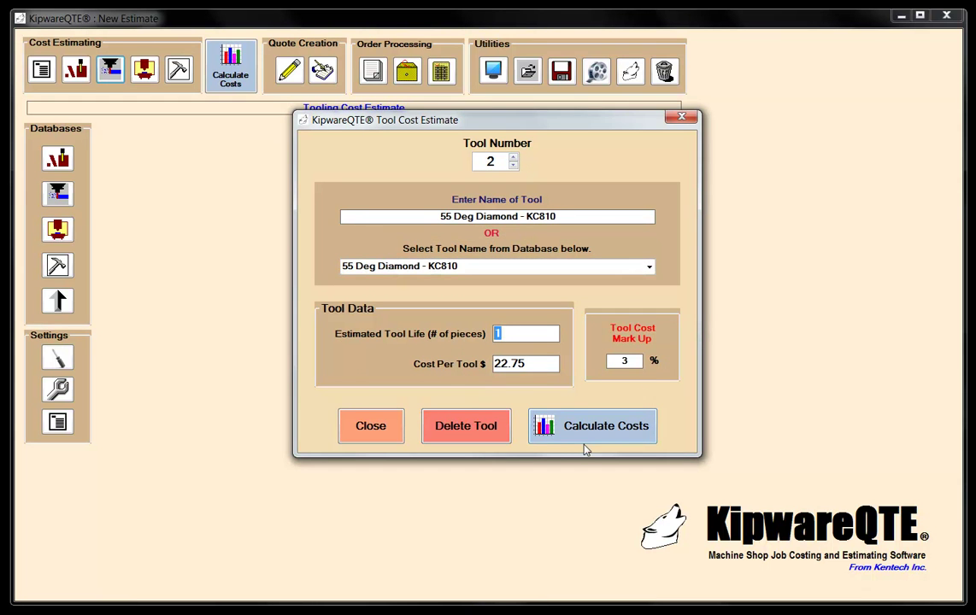
{"action": "type", "text": "25"}
Step: Add the #3 Center Drill from the database as tool 3 with an estimated tool life of 50 pieces
{"action": "left_click", "coordinate": [512, 158]}
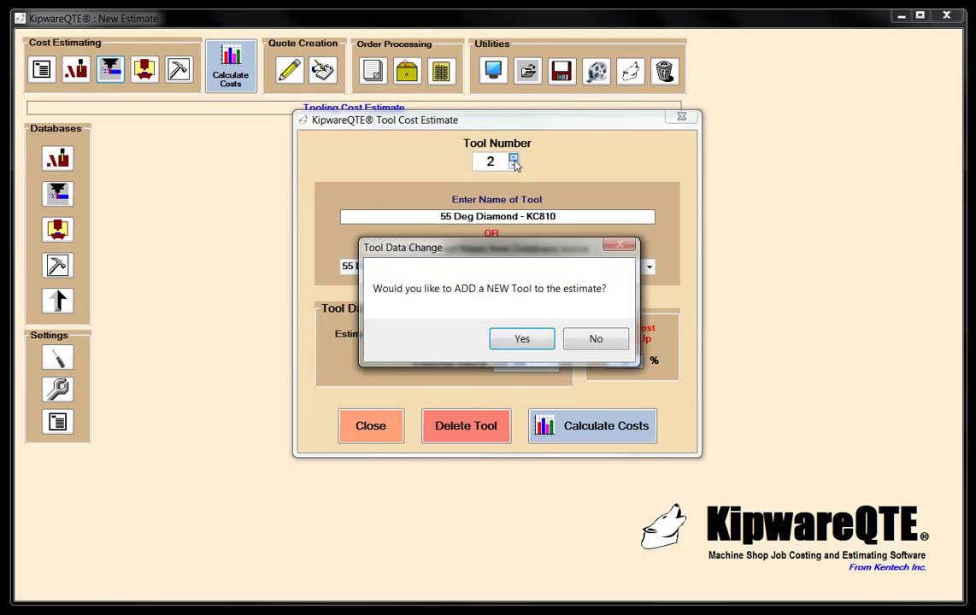
{"action": "left_click", "coordinate": [522, 336]}
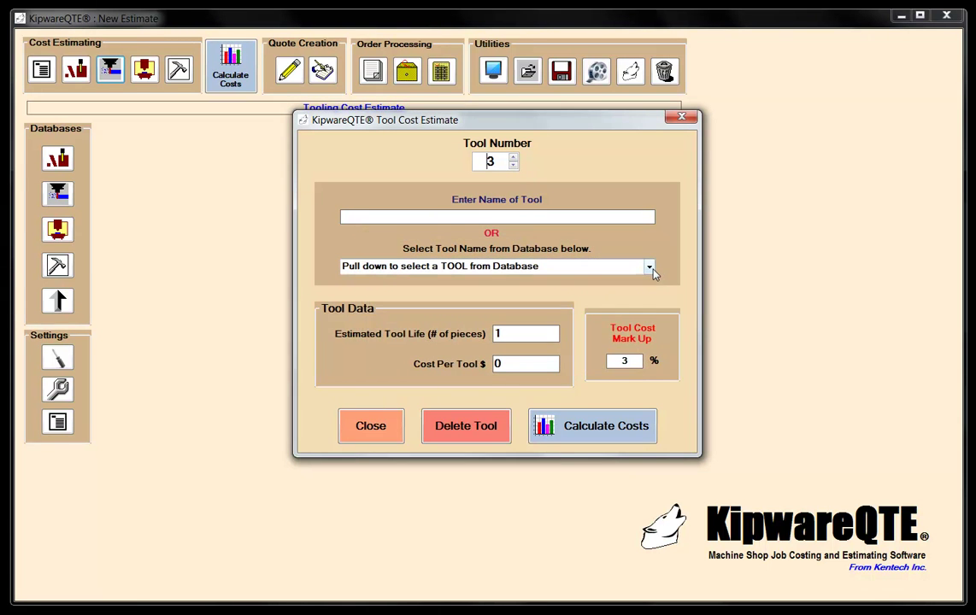
{"action": "left_click", "coordinate": [649, 268]}
{"action": "left_click", "coordinate": [386, 282]}
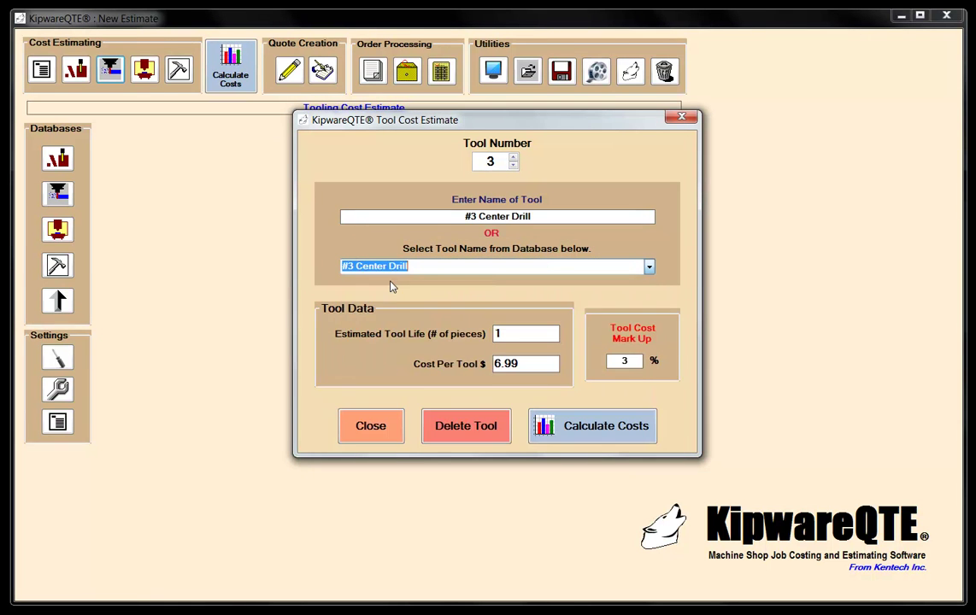
{"action": "left_click", "coordinate": [495, 334]}
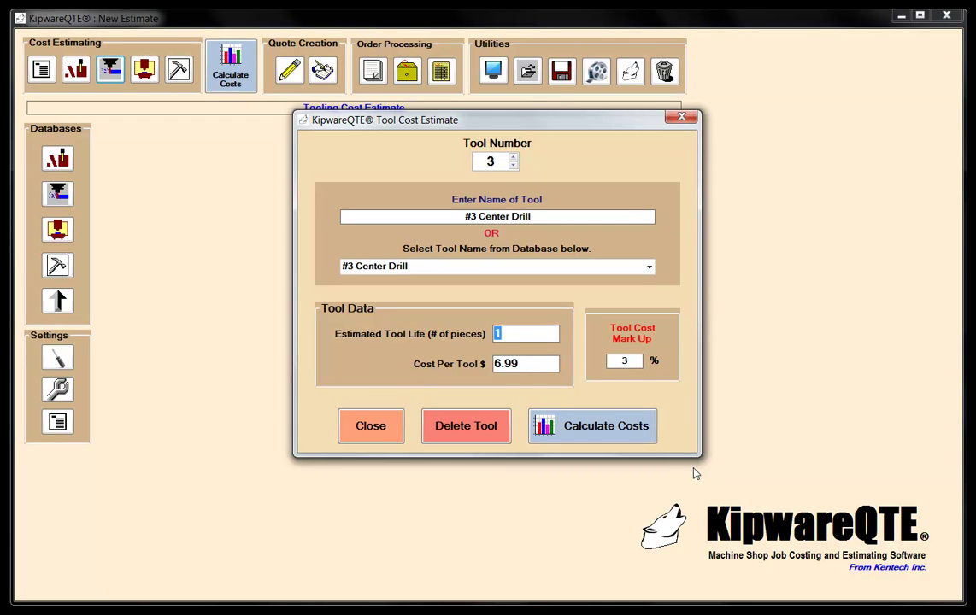
{"action": "type", "text": "50"}
{"action": "left_click", "coordinate": [866, 244]}
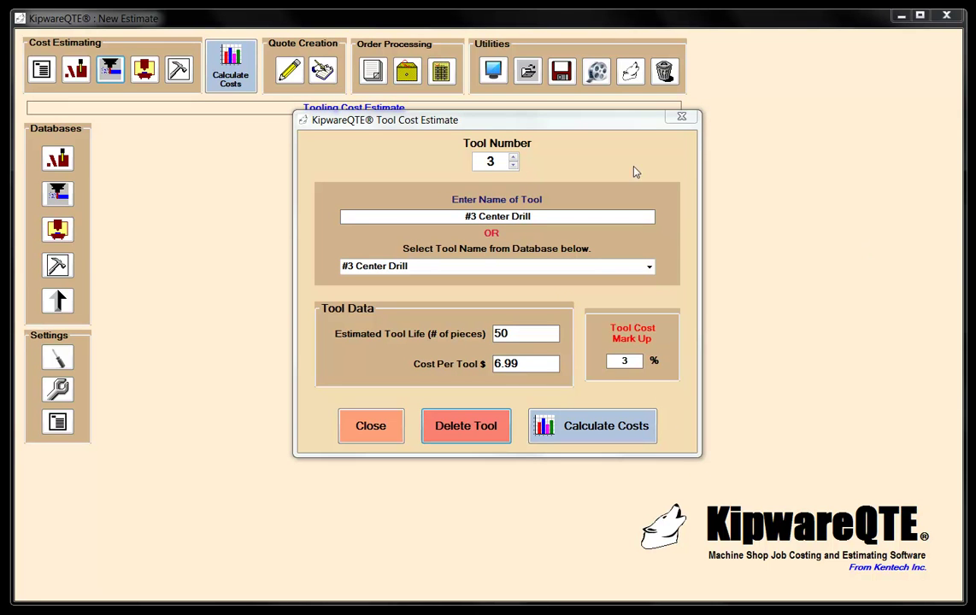
Step: Add the 31/64 Drill from the database as tool 4 with an estimated tool life of 25 pieces
{"action": "left_click", "coordinate": [513, 158]}
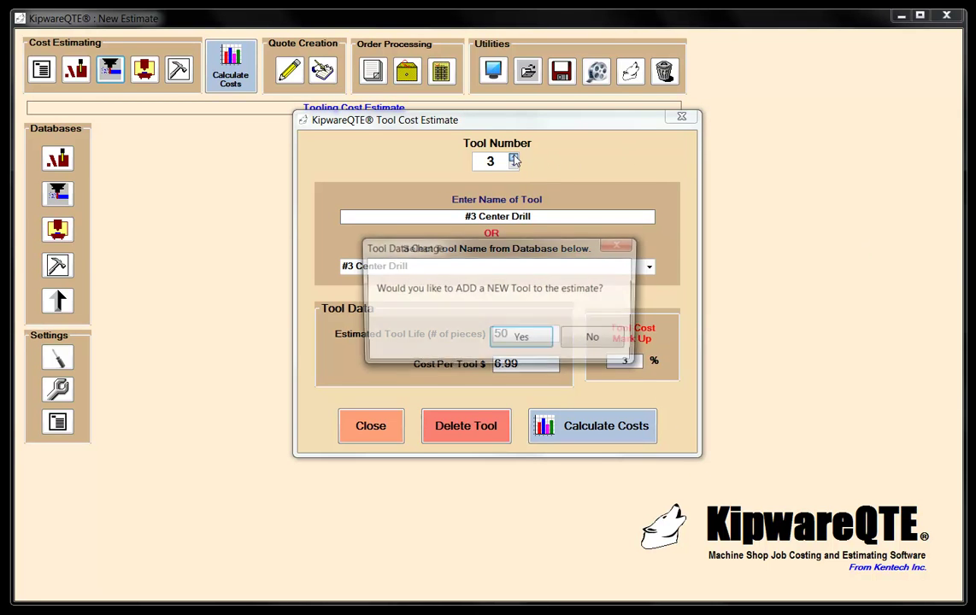
{"action": "left_click", "coordinate": [517, 339]}
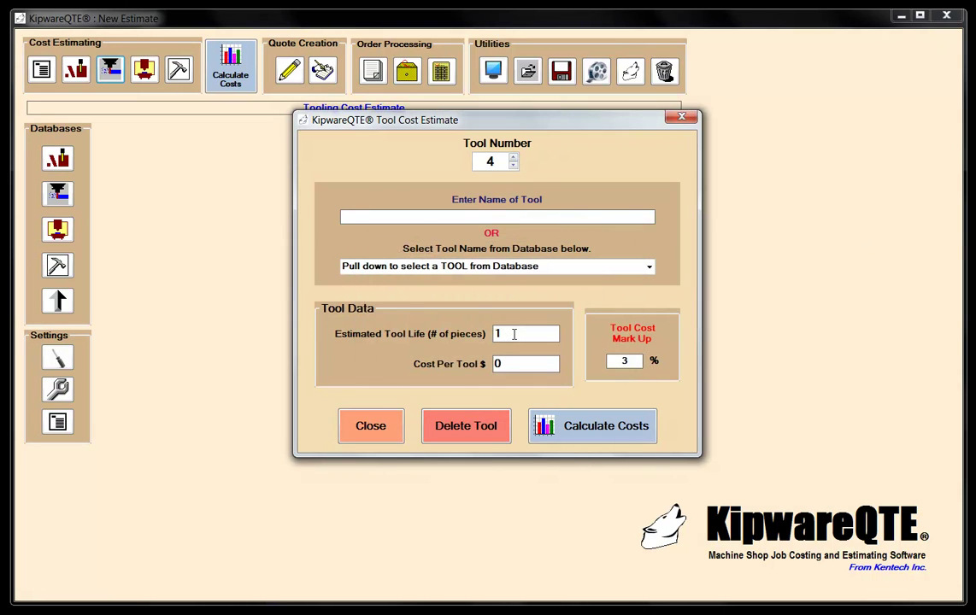
{"action": "left_click", "coordinate": [649, 267]}
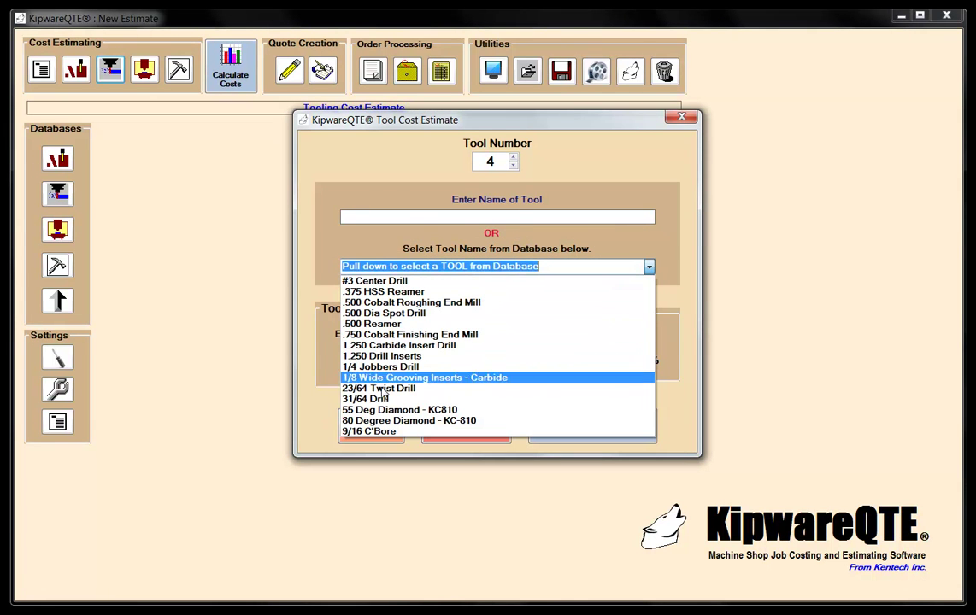
{"action": "left_click", "coordinate": [381, 399]}
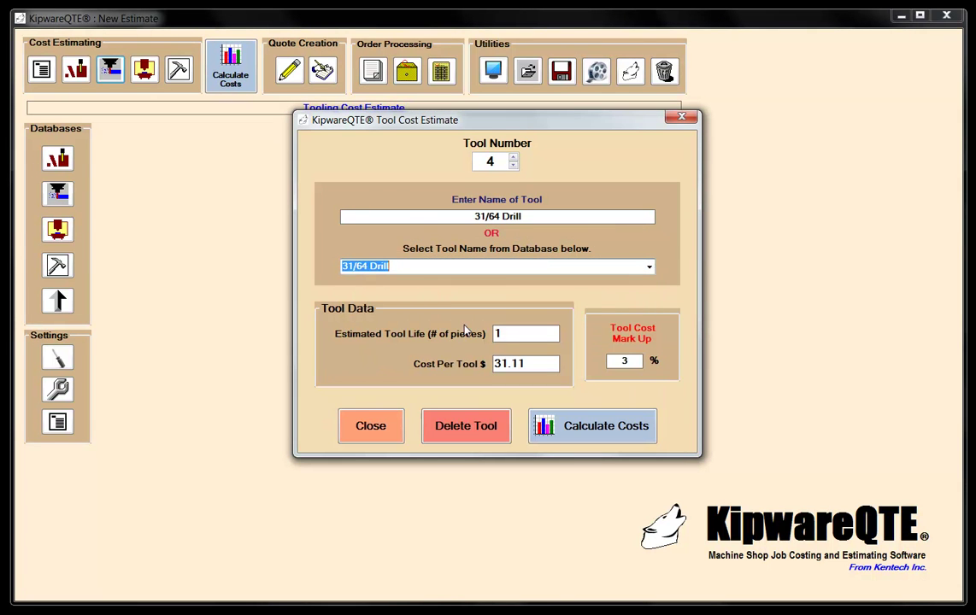
{"action": "key", "text": "Tab"}
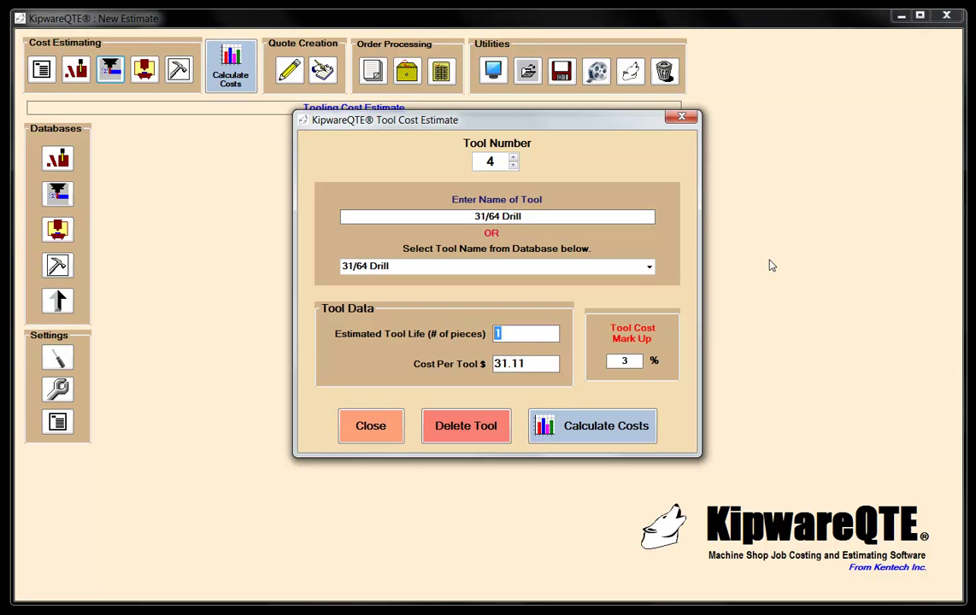
{"action": "type", "text": "25"}
Step: Add the .500 Reamer from the database as tool 5 with an estimated tool life of 45 pieces
{"action": "left_click", "coordinate": [512, 159]}
{"action": "left_click", "coordinate": [519, 338]}
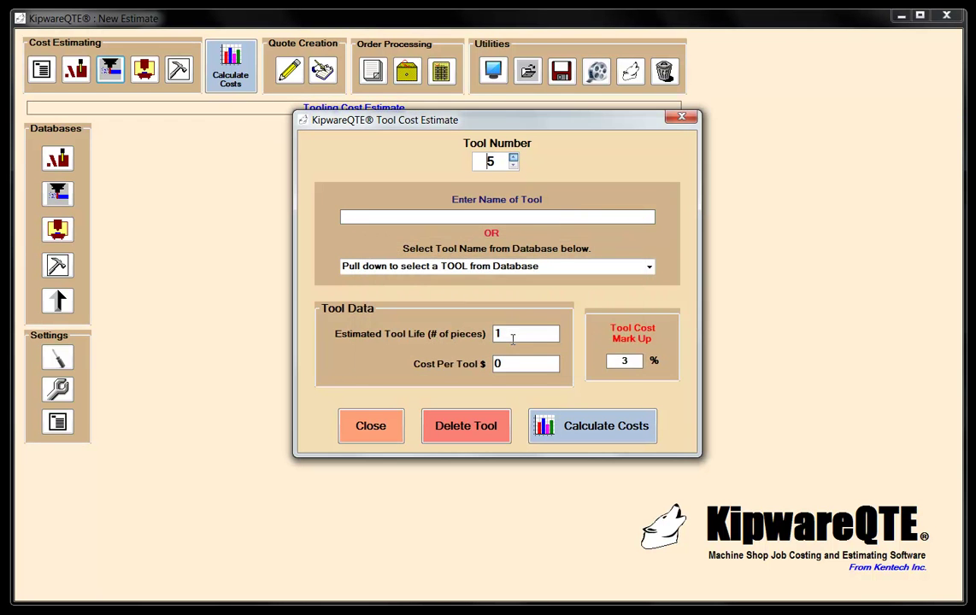
{"action": "left_click", "coordinate": [648, 267]}
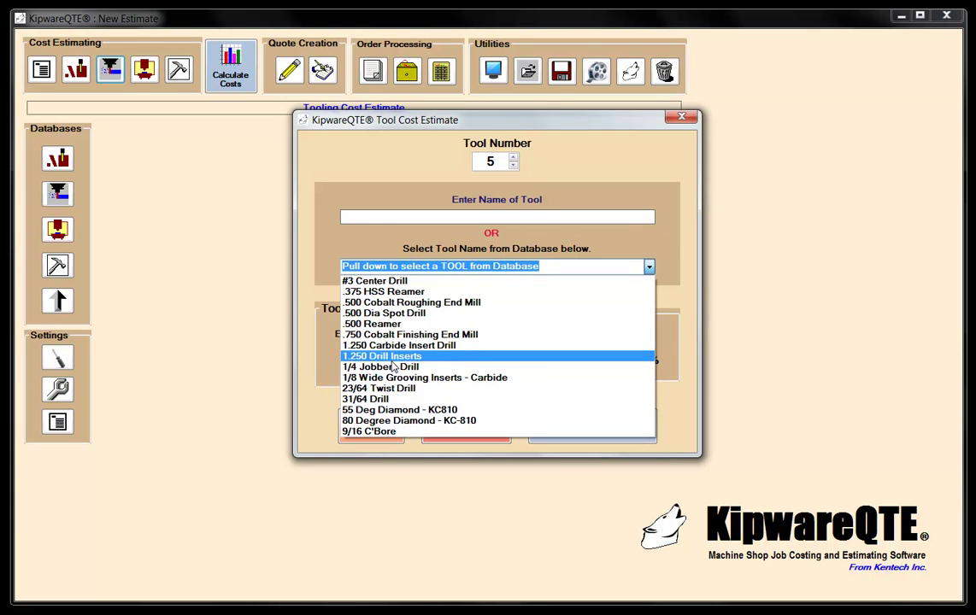
{"action": "left_click", "coordinate": [376, 324]}
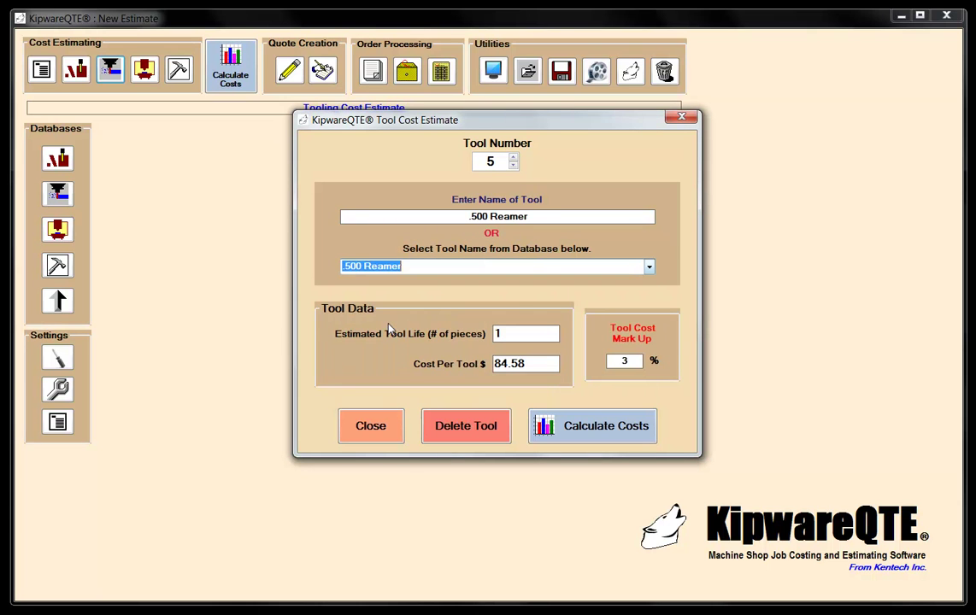
{"action": "left_click", "coordinate": [548, 336]}
{"action": "type", "text": "25"}
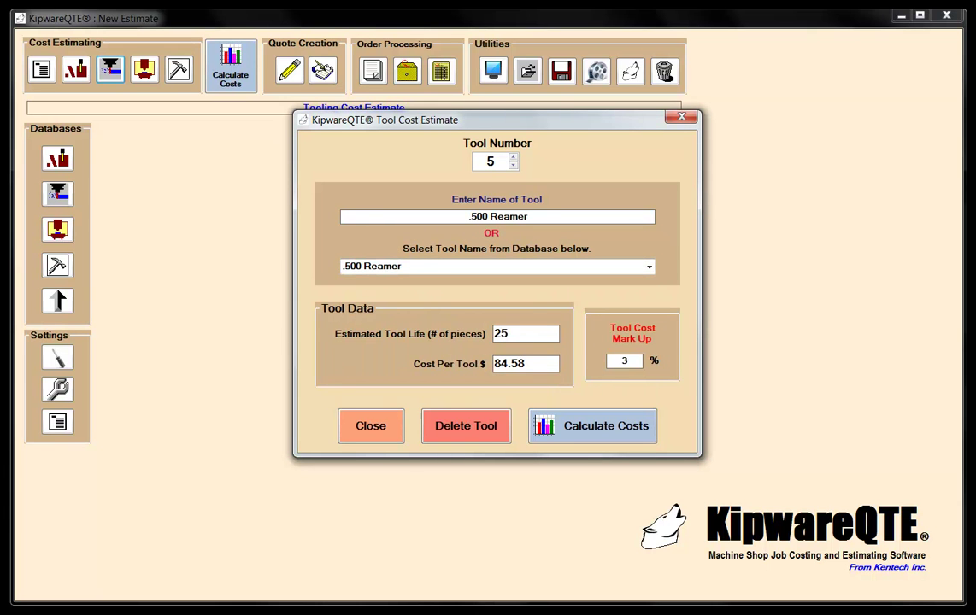
{"action": "key", "text": "BackSpace"}
{"action": "key", "text": "BackSpace"}
{"action": "type", "text": "45"}
Step: Add the .500 Cobalt Roughing End Mill from the database as tool 6 with an estimated tool life of 15 pieces
{"action": "left_click", "coordinate": [513, 157]}
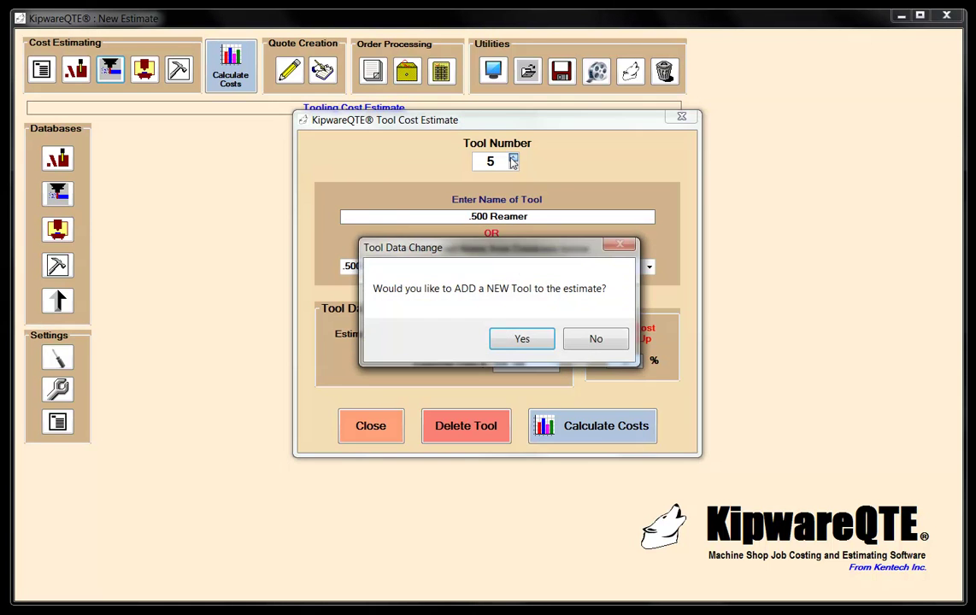
{"action": "left_click", "coordinate": [519, 338]}
{"action": "left_click", "coordinate": [648, 267]}
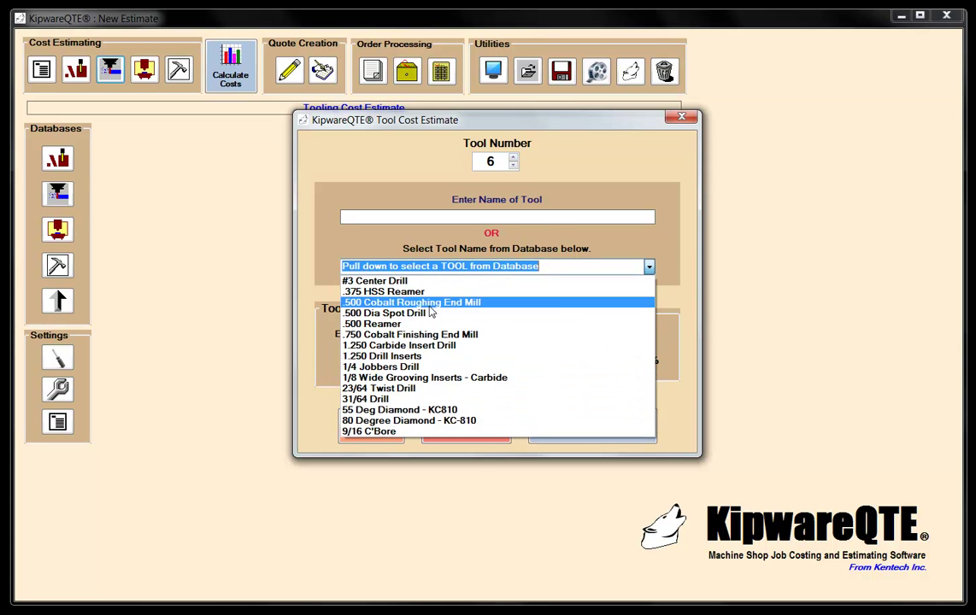
{"action": "left_click", "coordinate": [402, 303]}
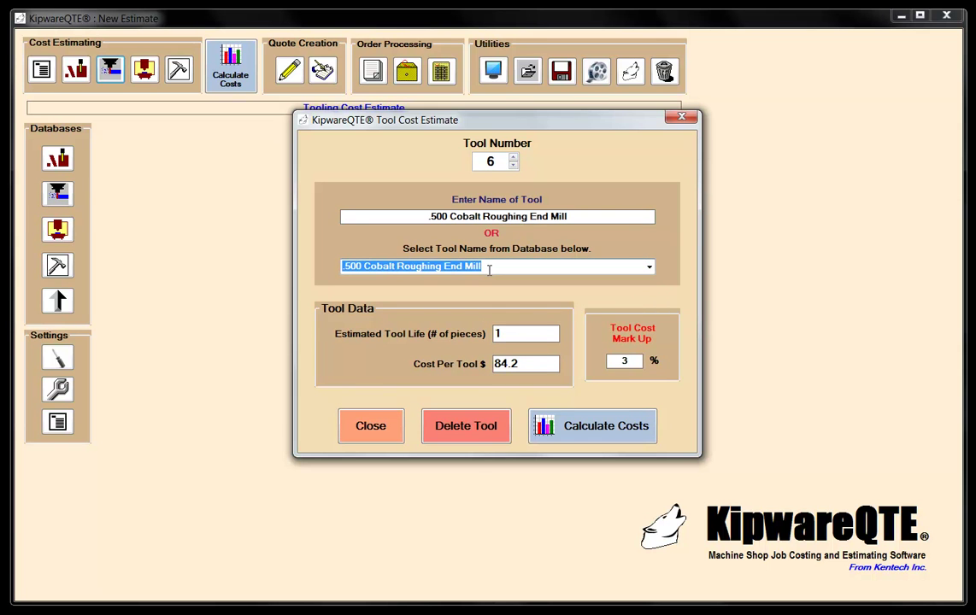
{"action": "key", "text": "Tab"}
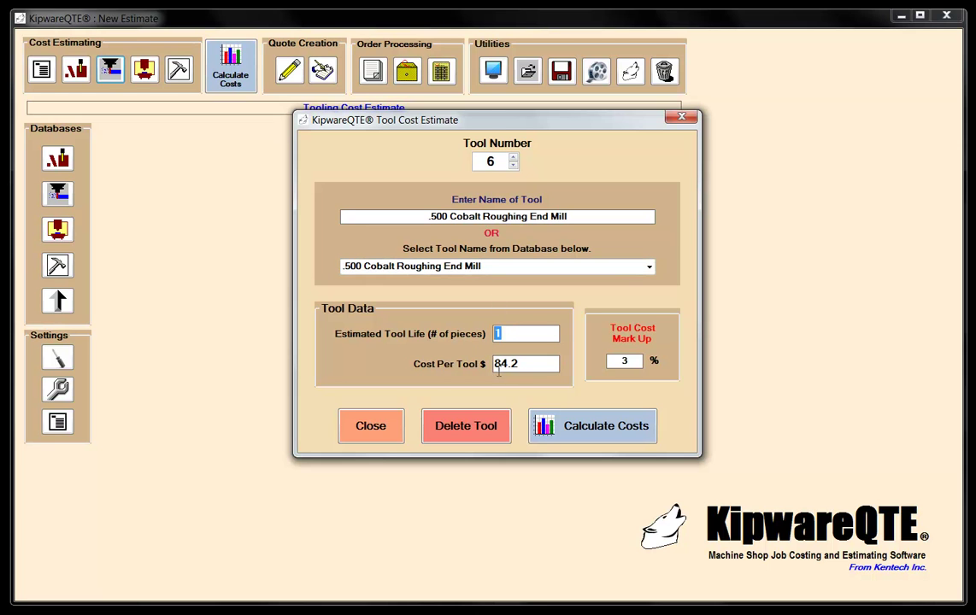
{"action": "type", "text": "15"}
Step: Add the .750 Cobalt Finishing End Mill from the database as tool 7 with an estimated tool life of 25 pieces
{"action": "left_click", "coordinate": [513, 158]}
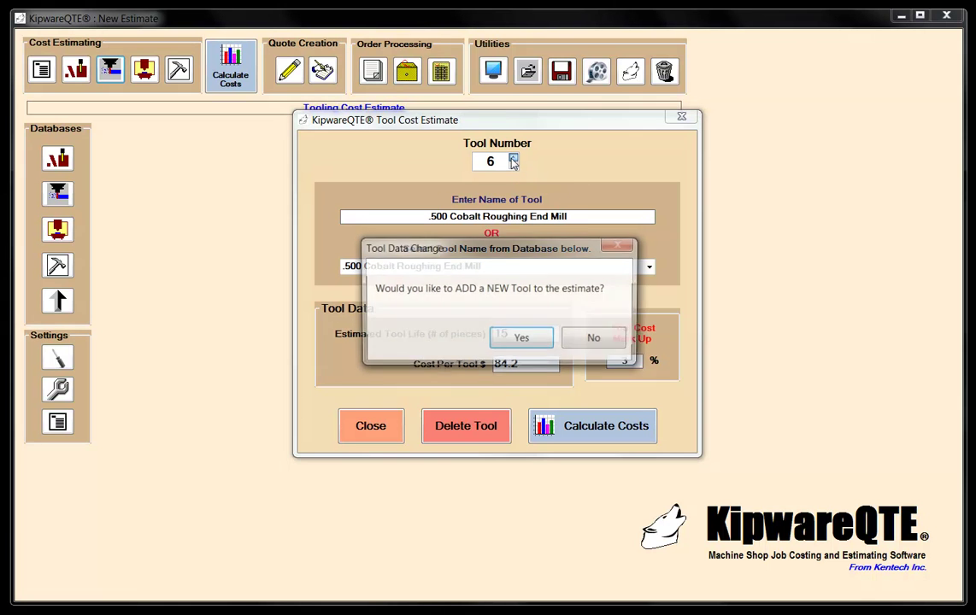
{"action": "left_click", "coordinate": [521, 337]}
{"action": "left_click", "coordinate": [647, 270]}
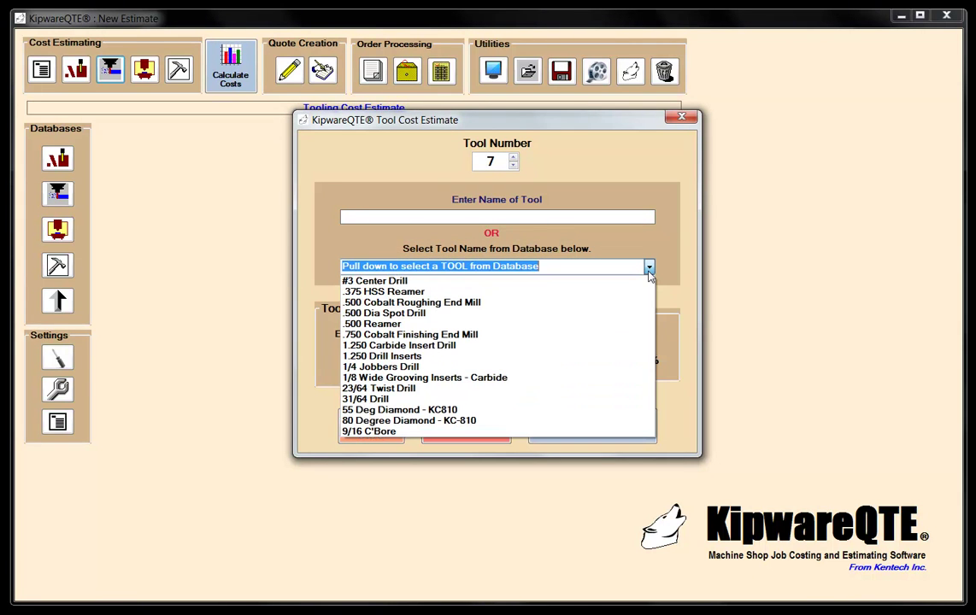
{"action": "left_click", "coordinate": [455, 335]}
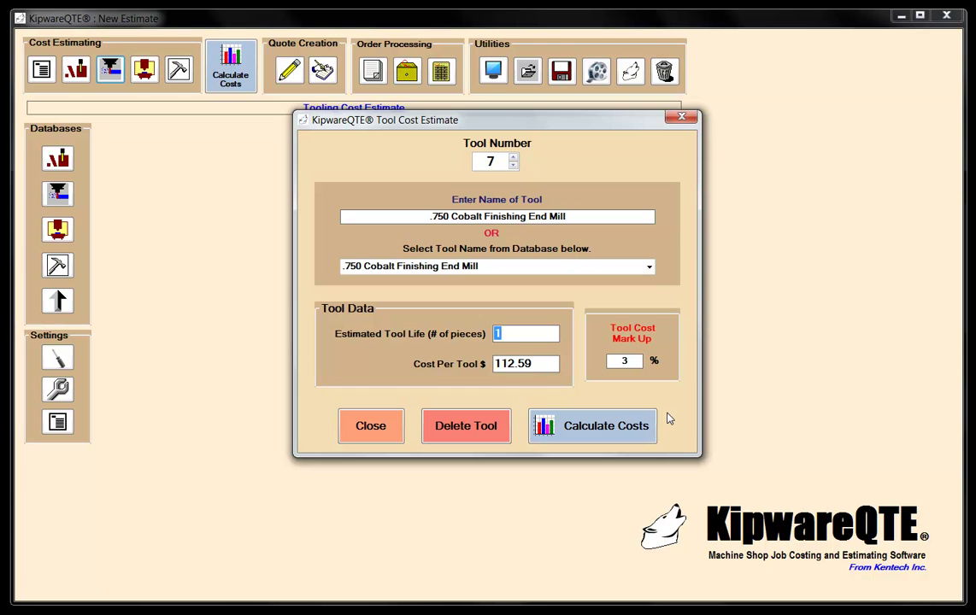
{"action": "type", "text": "25"}
{"action": "key", "text": "Tab"}
{"action": "key", "text": "Tab"}
Step: Calculate the estimate, review the tooling costs through the last tool, and close the tool cost form
{"action": "left_click", "coordinate": [634, 429]}
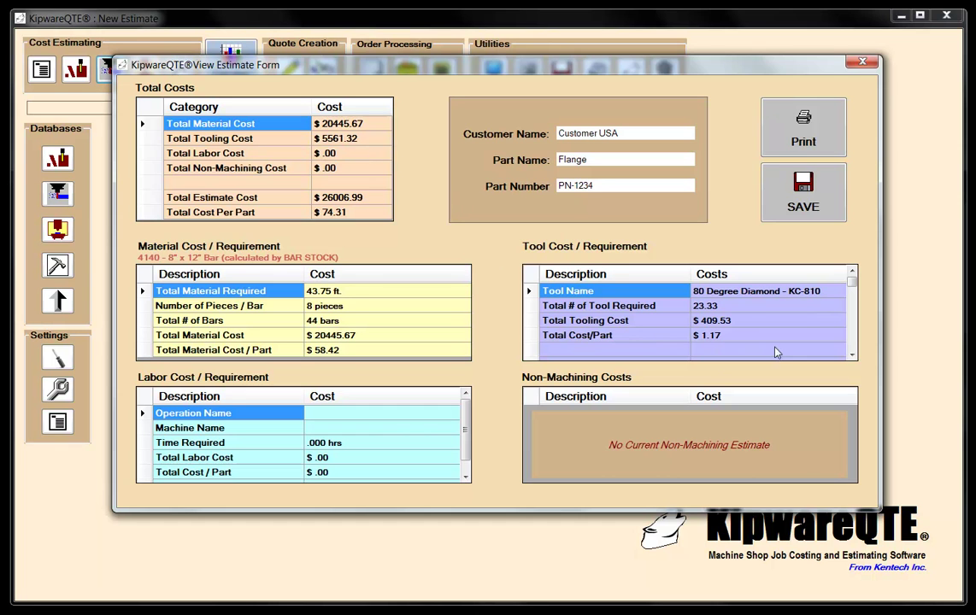
{"action": "left_click_drag", "start_coordinate": [852, 357], "coordinate": [852, 357]}
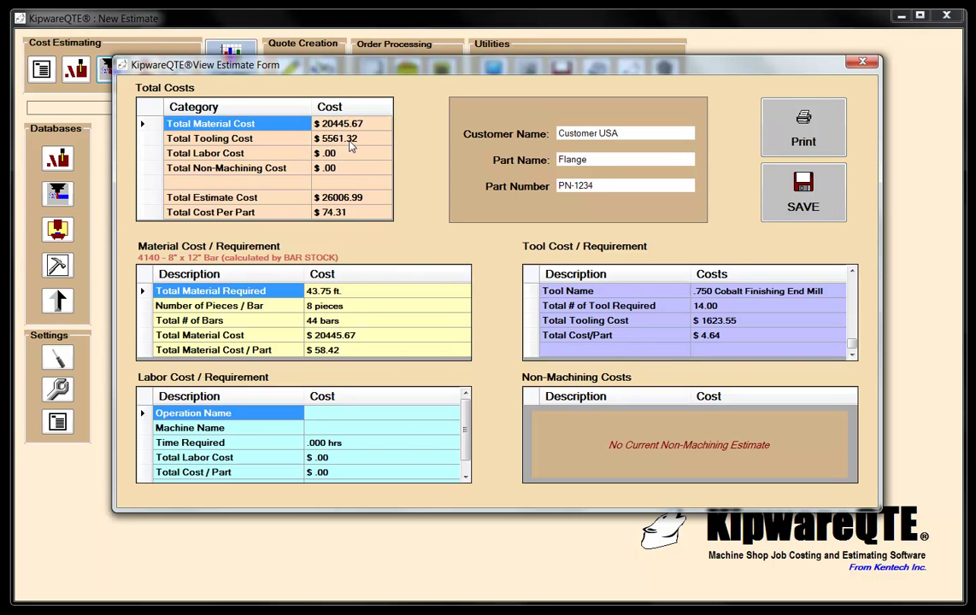
{"action": "left_click", "coordinate": [862, 64]}
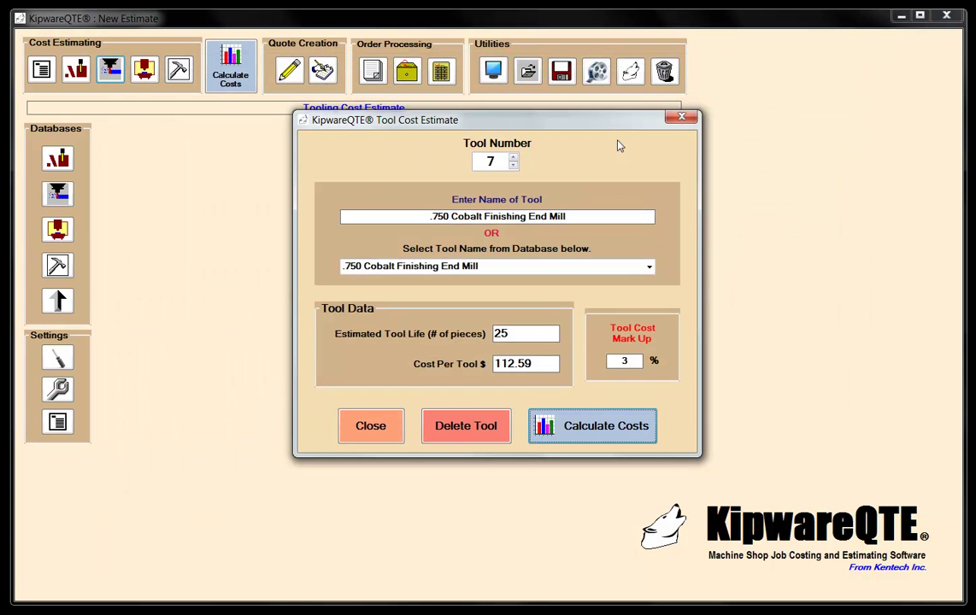
{"action": "left_click", "coordinate": [682, 117]}
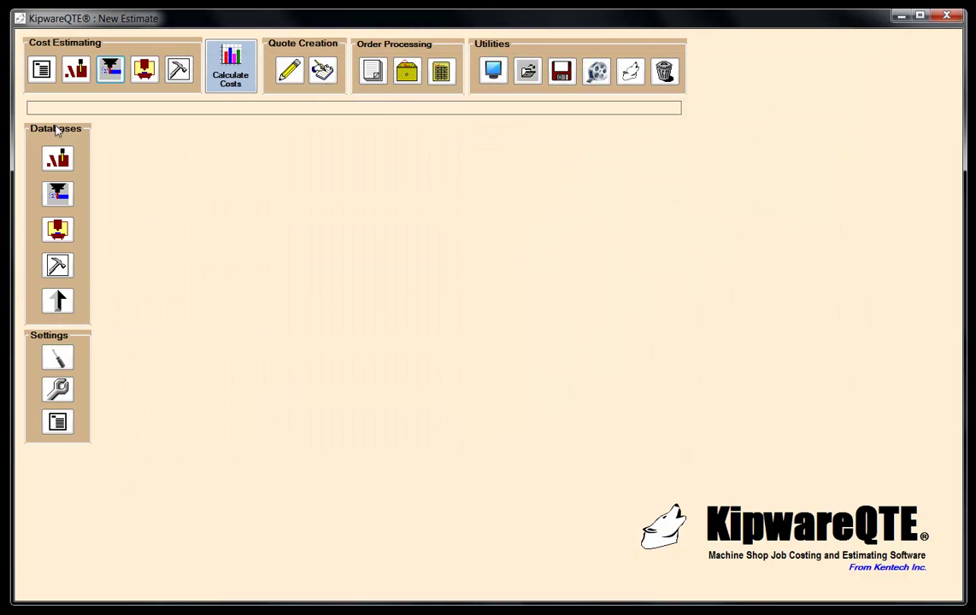
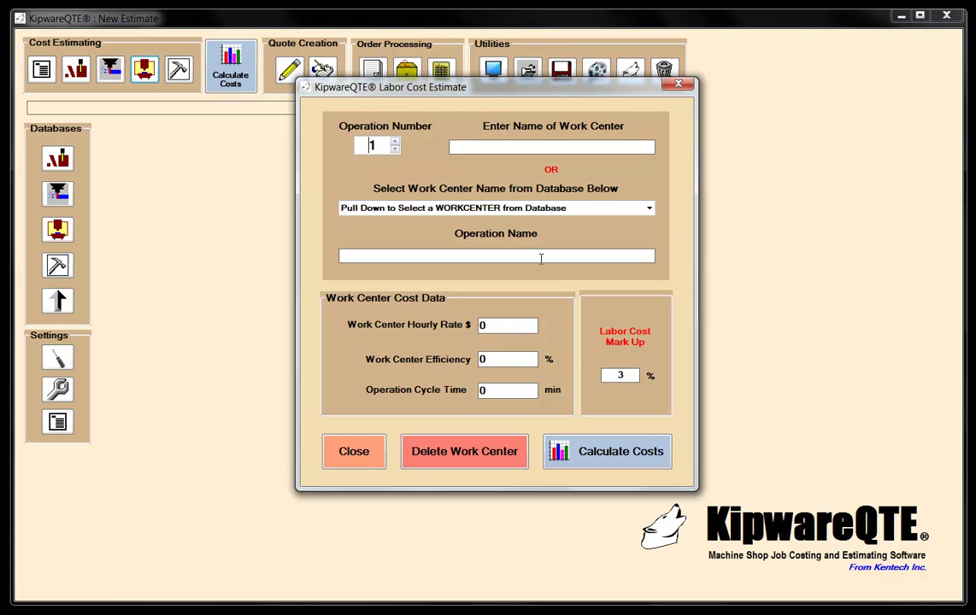
Step: Leave the empty labor cost form and load the cycle time estimate Flange_Sample_Estimate.cyc
{"action": "left_click", "coordinate": [682, 86]}
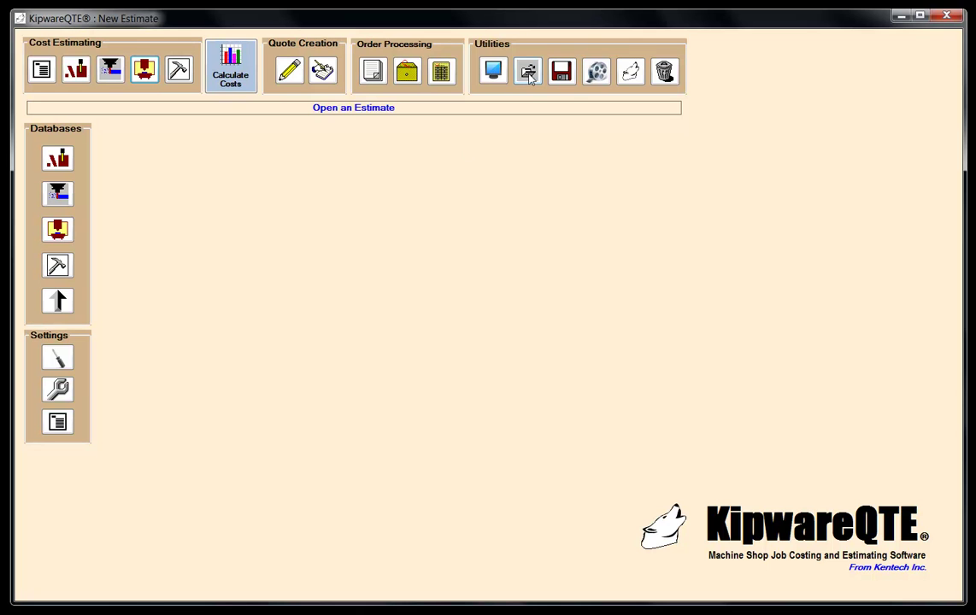
{"action": "left_click", "coordinate": [527, 71]}
{"action": "left_click", "coordinate": [462, 174]}
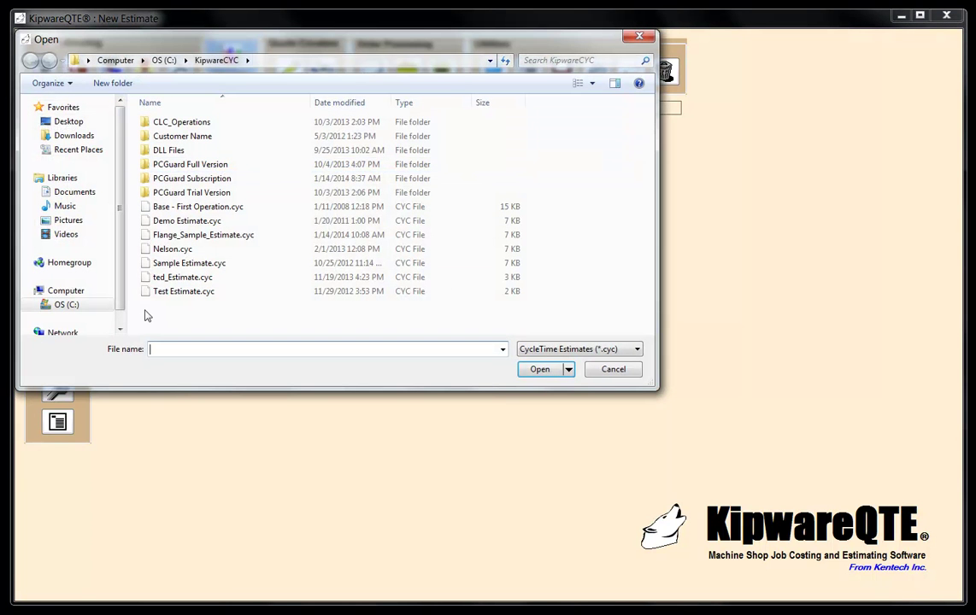
{"action": "double_click", "coordinate": [190, 236]}
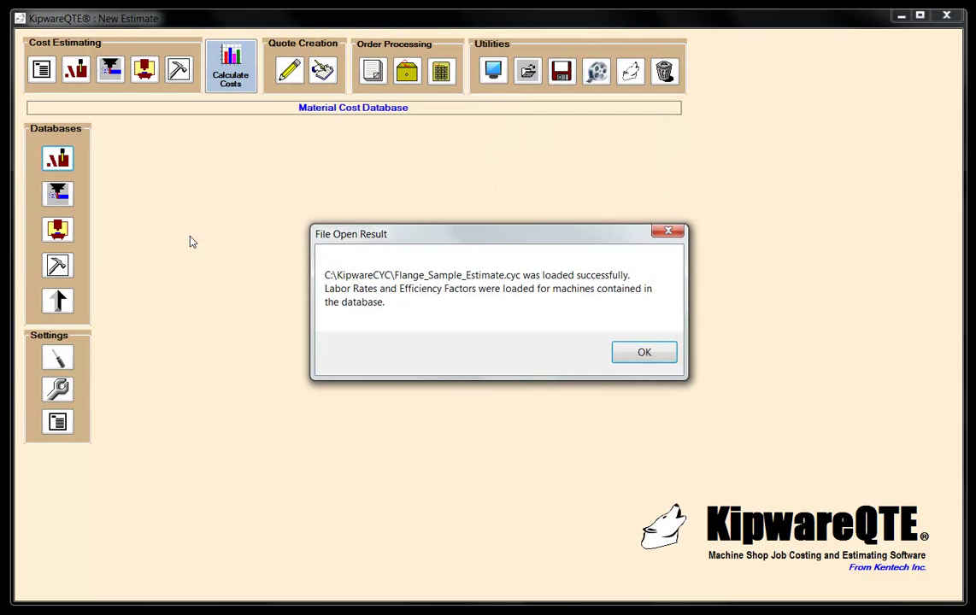
{"action": "left_click", "coordinate": [637, 355]}
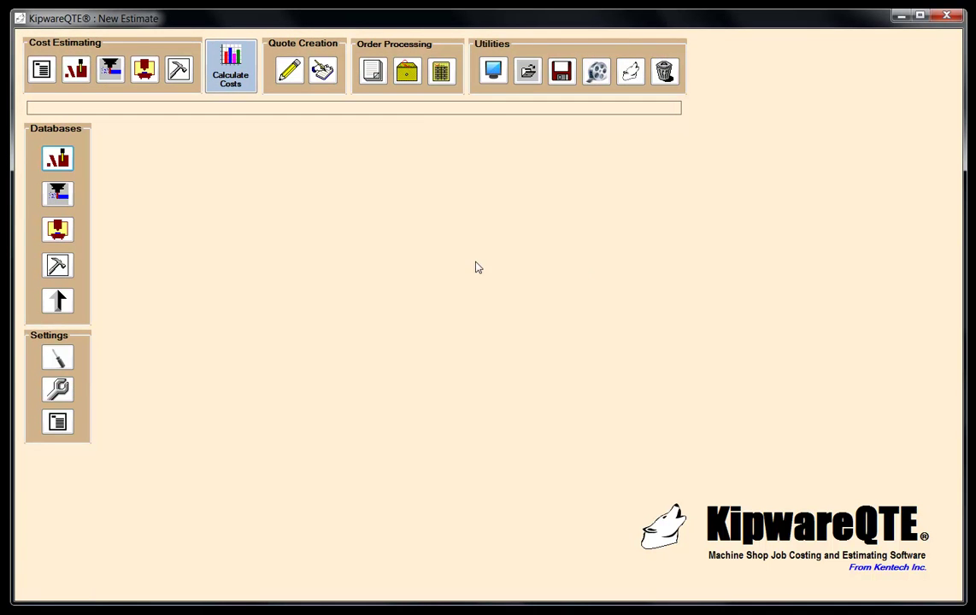
Step: Examine the work center, hourly rate, efficiency and cycle time of labor operations 1 through 9 in the labor cost estimate
{"action": "left_click", "coordinate": [145, 71]}
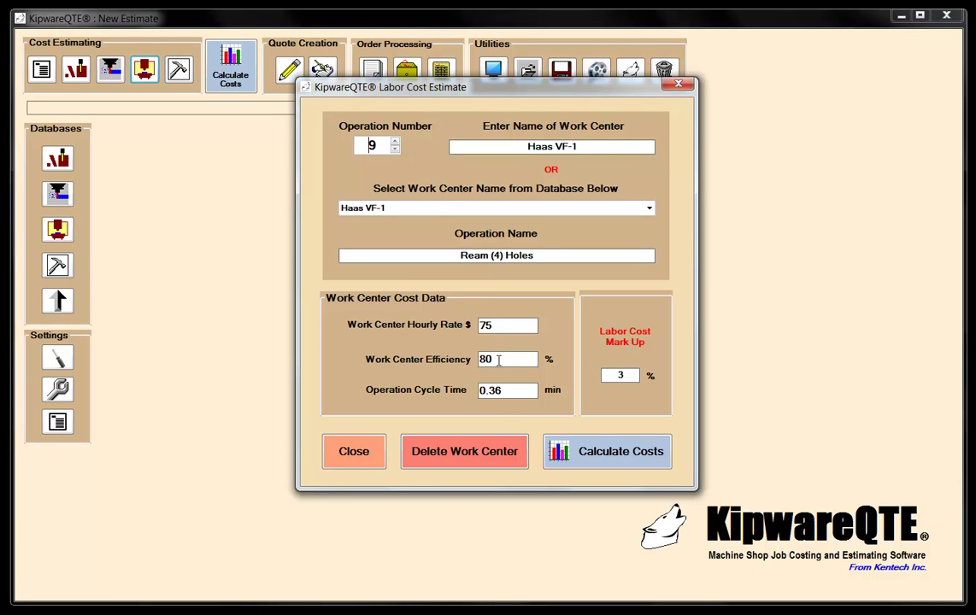
{"action": "left_click", "coordinate": [395, 149]}
{"action": "left_click", "coordinate": [395, 149]}
{"action": "left_click", "coordinate": [394, 149]}
{"action": "left_click", "coordinate": [394, 150]}
{"action": "left_click", "coordinate": [395, 149]}
{"action": "left_click", "coordinate": [395, 149]}
{"action": "left_click", "coordinate": [395, 149]}
{"action": "left_click", "coordinate": [395, 150]}
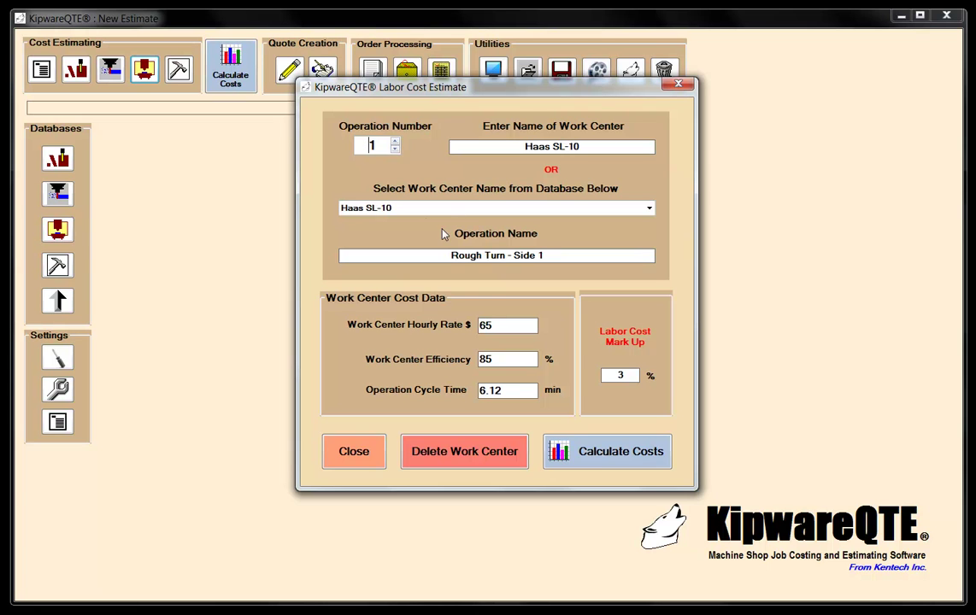
{"action": "left_click", "coordinate": [395, 143]}
{"action": "left_click", "coordinate": [395, 142]}
{"action": "left_click", "coordinate": [394, 144]}
{"action": "left_click", "coordinate": [394, 143]}
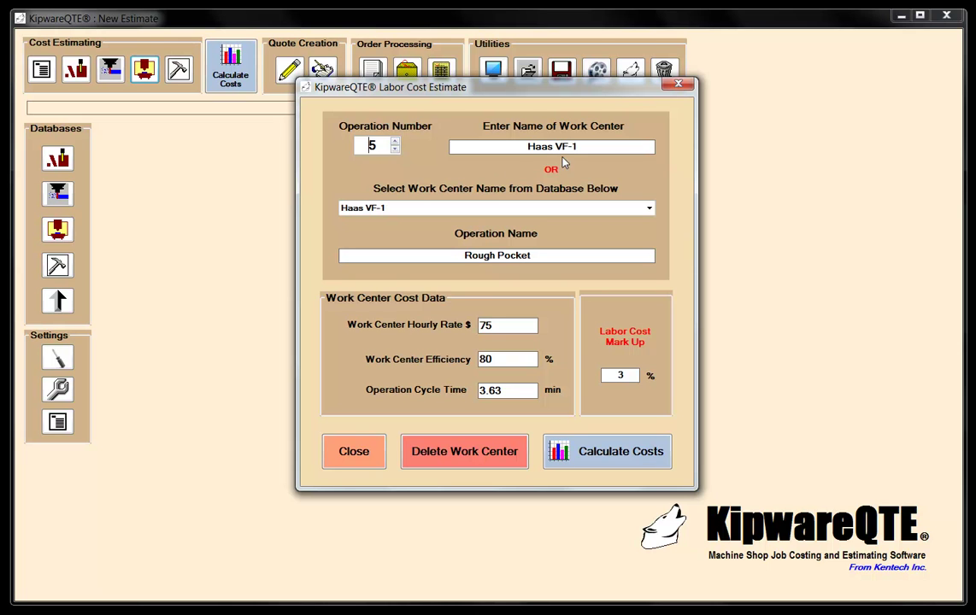
{"action": "left_click", "coordinate": [395, 143]}
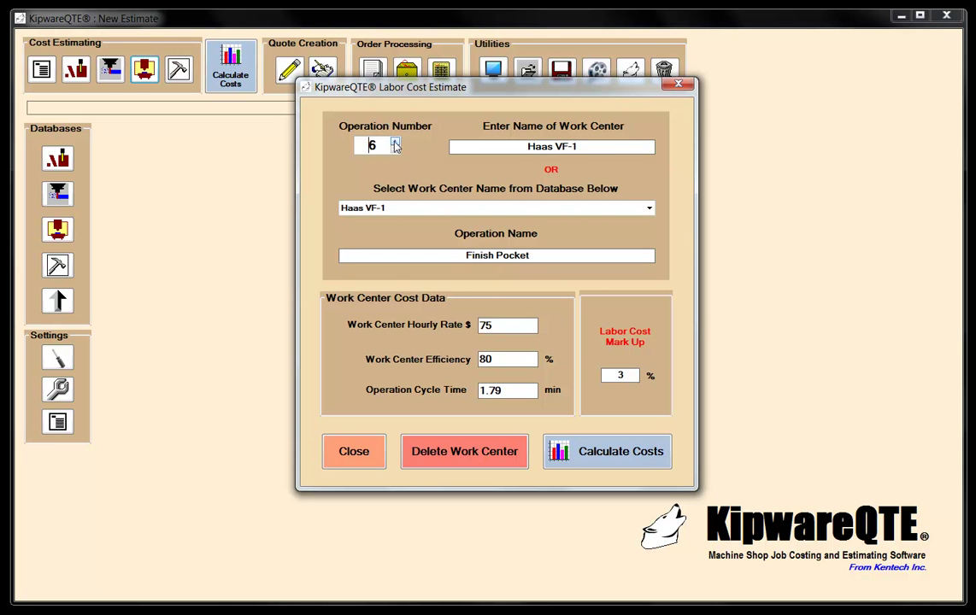
{"action": "left_click", "coordinate": [395, 143]}
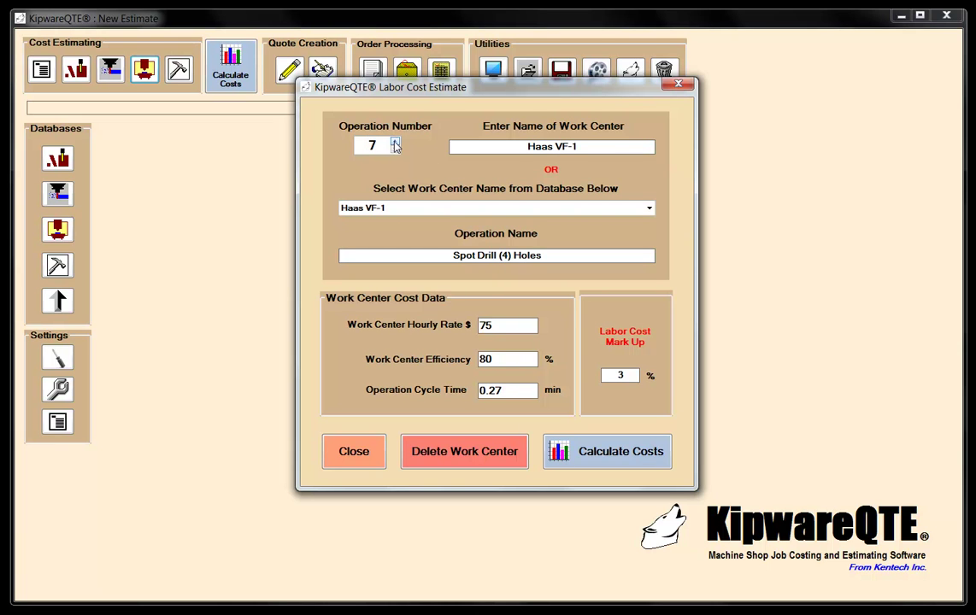
{"action": "left_click", "coordinate": [394, 143]}
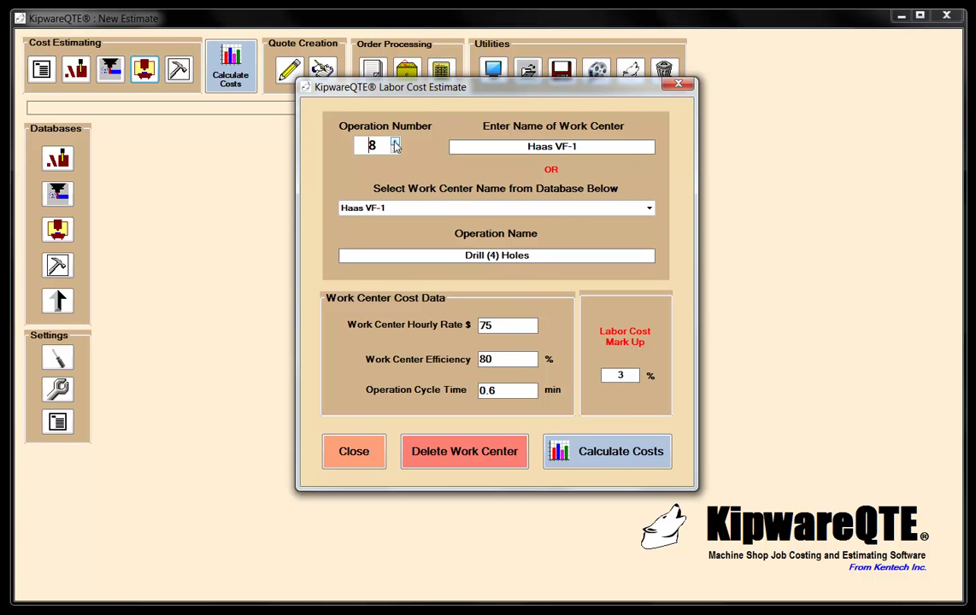
{"action": "left_click", "coordinate": [395, 143]}
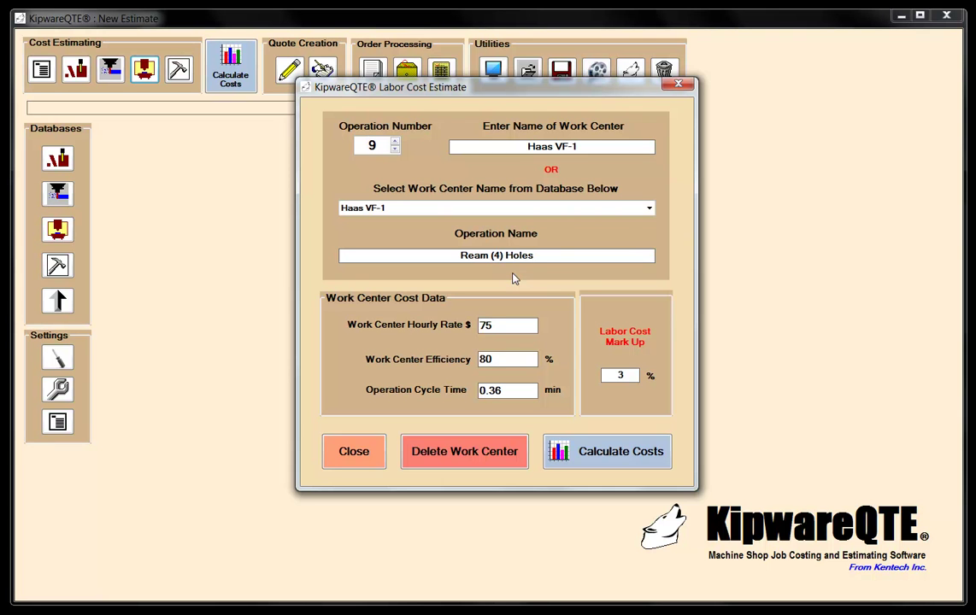
{"action": "left_click", "coordinate": [677, 86]}
Step: Calculate the estimate and review the labor time and cost of the individual turning operations
{"action": "left_click", "coordinate": [230, 66]}
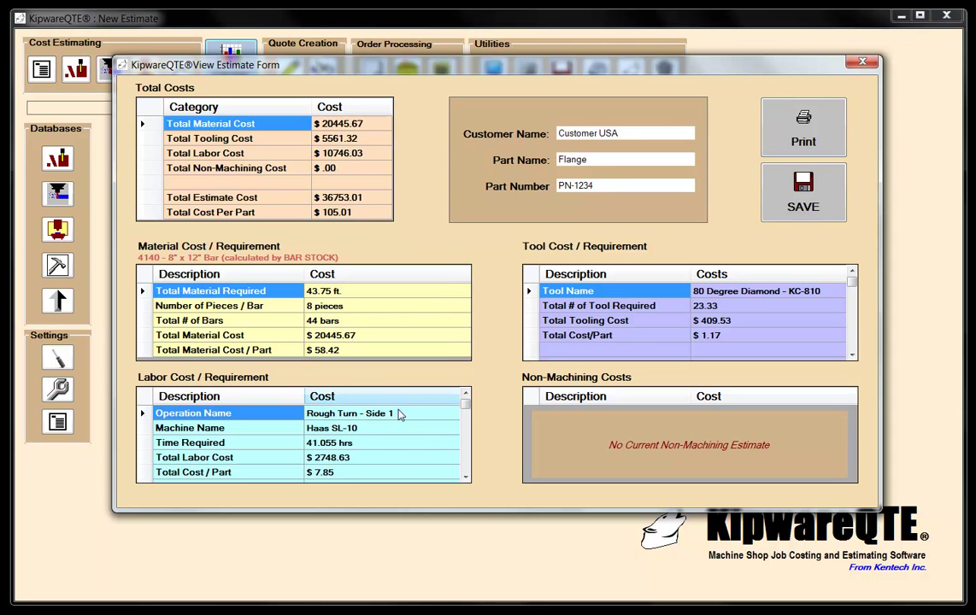
{"action": "left_click", "coordinate": [465, 478]}
{"action": "left_click", "coordinate": [465, 478]}
{"action": "left_click", "coordinate": [465, 478]}
{"action": "left_click", "coordinate": [466, 479]}
{"action": "left_click", "coordinate": [465, 478]}
{"action": "left_click", "coordinate": [466, 478]}
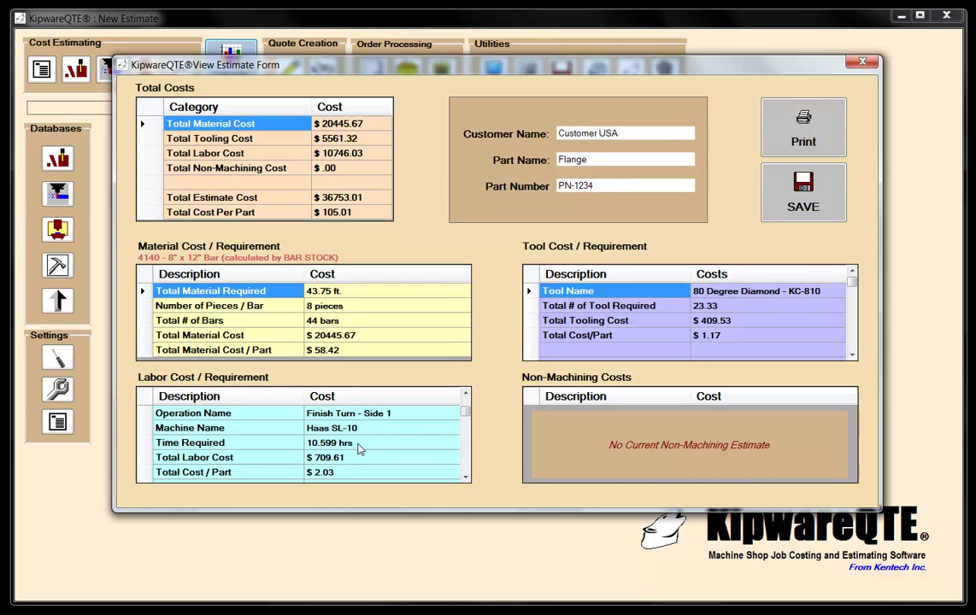
{"action": "left_click", "coordinate": [465, 478]}
{"action": "left_click", "coordinate": [466, 478]}
{"action": "left_click", "coordinate": [466, 478]}
{"action": "left_click", "coordinate": [466, 478]}
{"action": "left_click", "coordinate": [465, 478]}
{"action": "left_click", "coordinate": [465, 478]}
{"action": "left_click", "coordinate": [466, 478]}
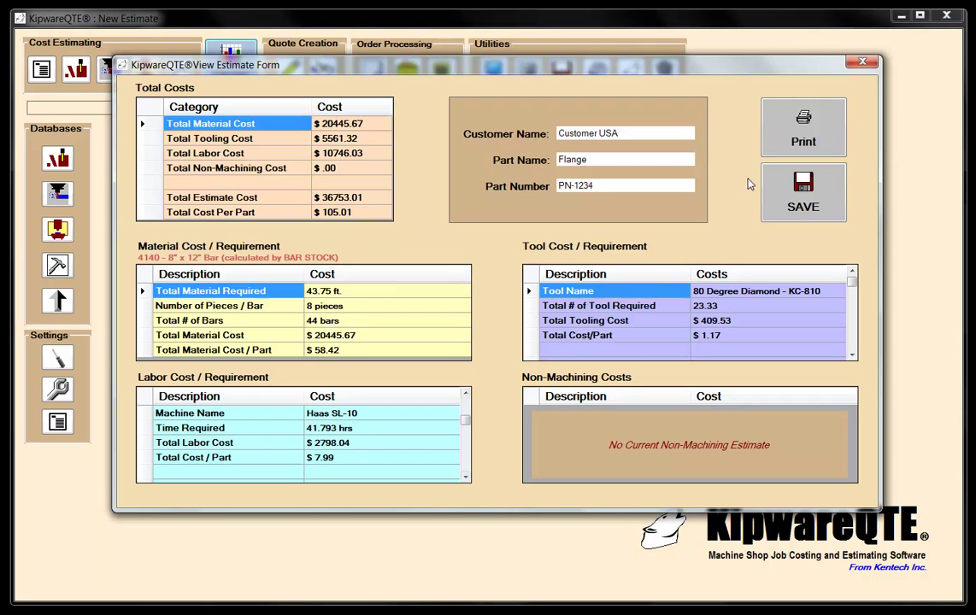
{"action": "left_click", "coordinate": [861, 62]}
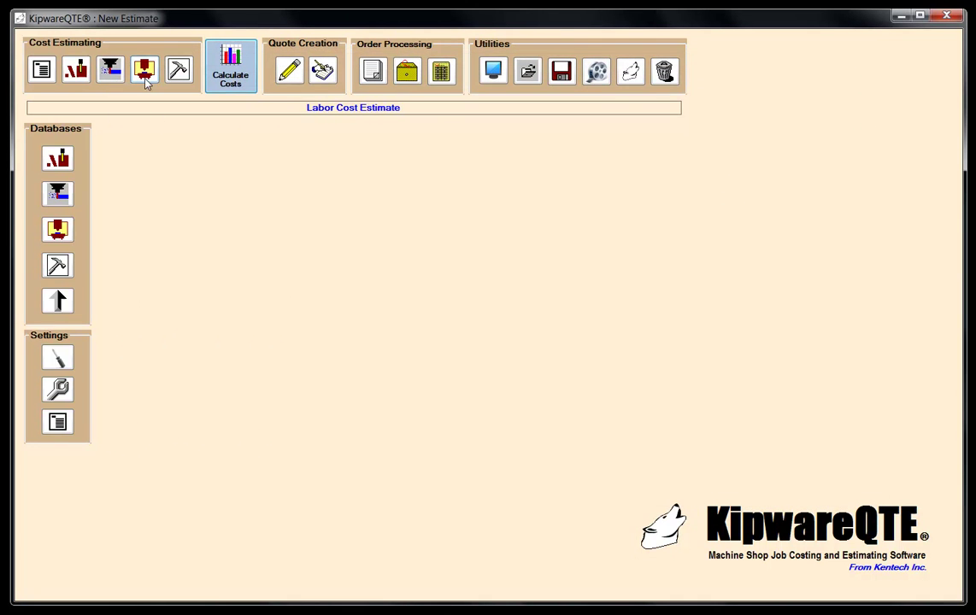
Step: Enter 1.50 programming hours at $45.0 and 4.0 set-up hours at $75.0 as non-machining costs, and calculate the estimate
{"action": "left_click", "coordinate": [179, 71]}
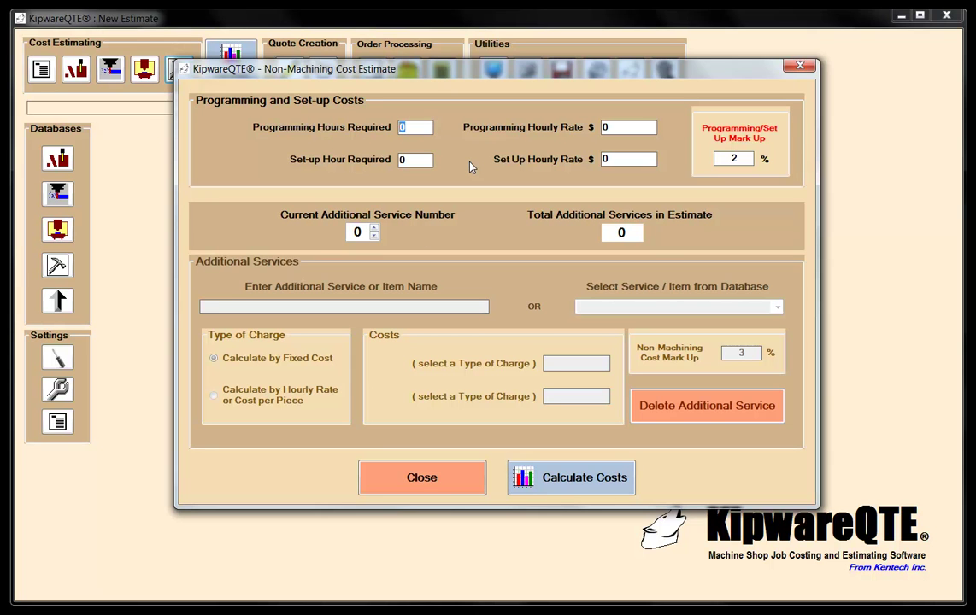
{"action": "type", "text": "1.50"}
{"action": "key", "text": "Tab"}
{"action": "type", "text": "45.0"}
{"action": "key", "text": "Tab"}
{"action": "type", "text": "4.0"}
{"action": "key", "text": "Tab"}
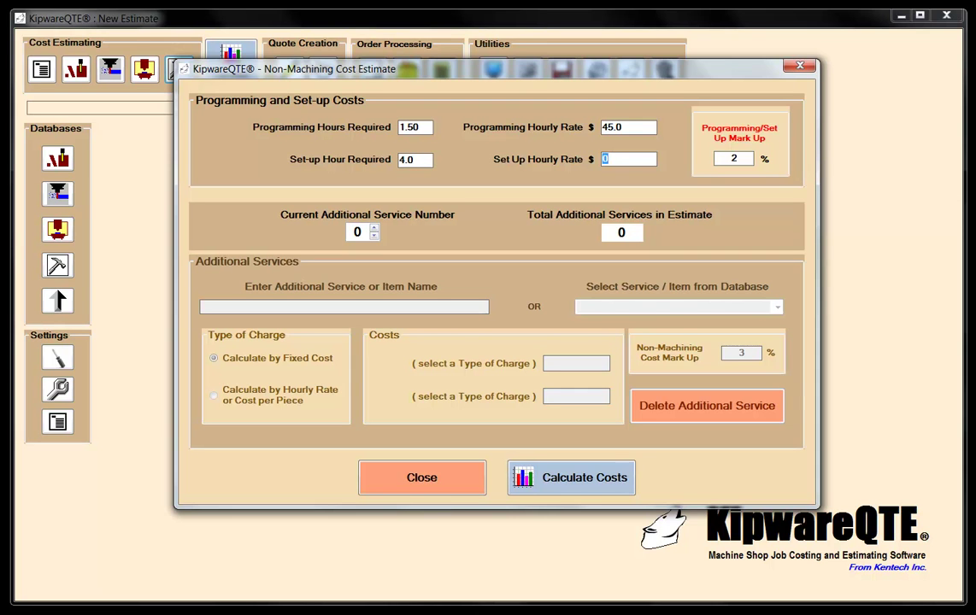
{"action": "type", "text": "75.0"}
{"action": "left_click", "coordinate": [564, 487]}
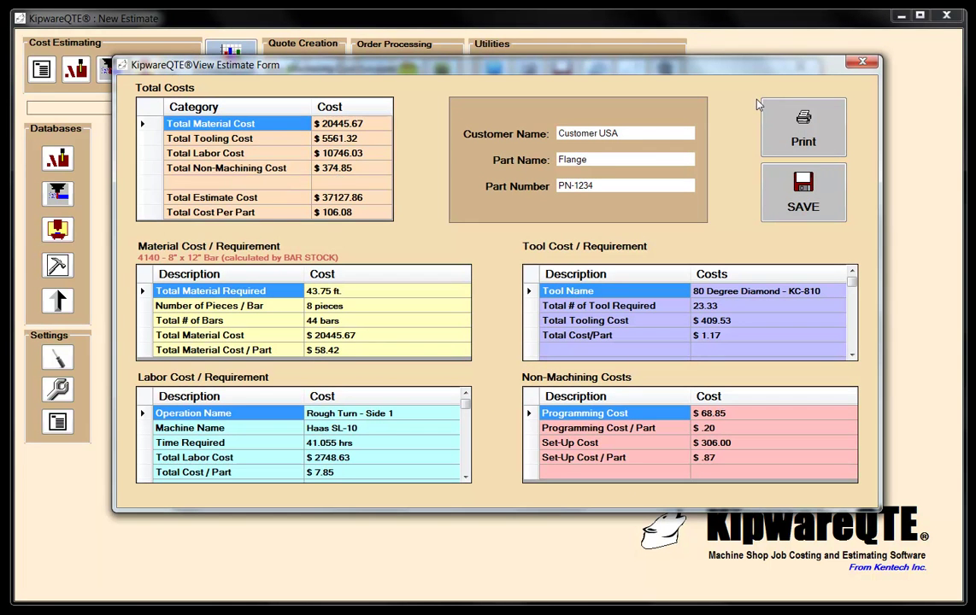
{"action": "left_click", "coordinate": [862, 62]}
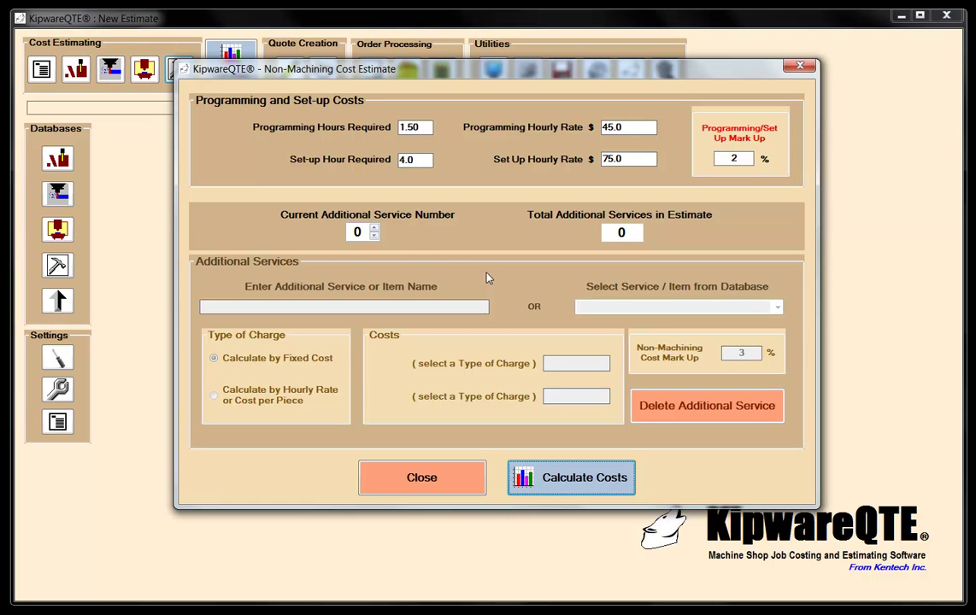
Step: Add a new additional service to the non-machining costs and choose Deburring from the database
{"action": "left_click", "coordinate": [373, 228]}
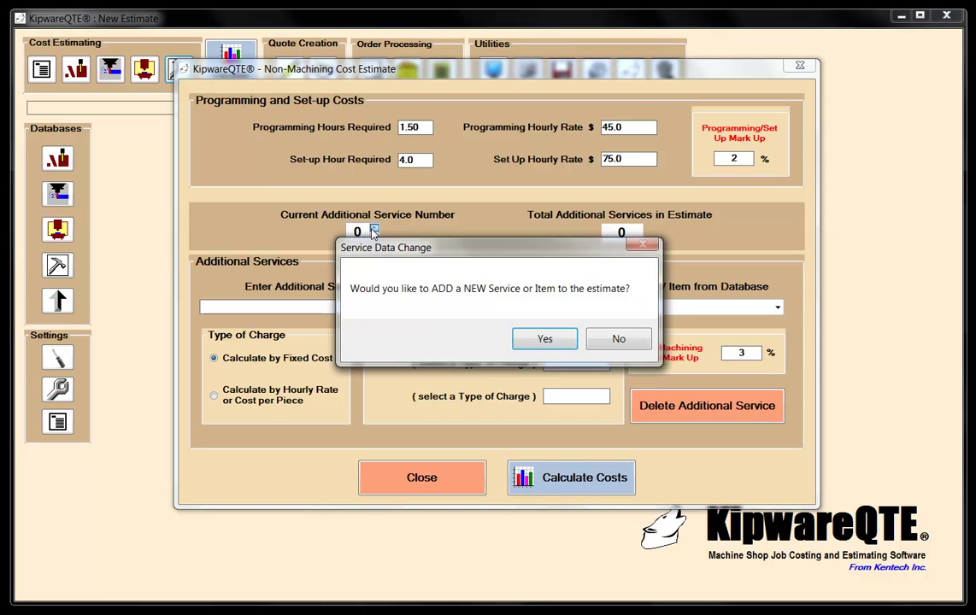
{"action": "left_click", "coordinate": [547, 339]}
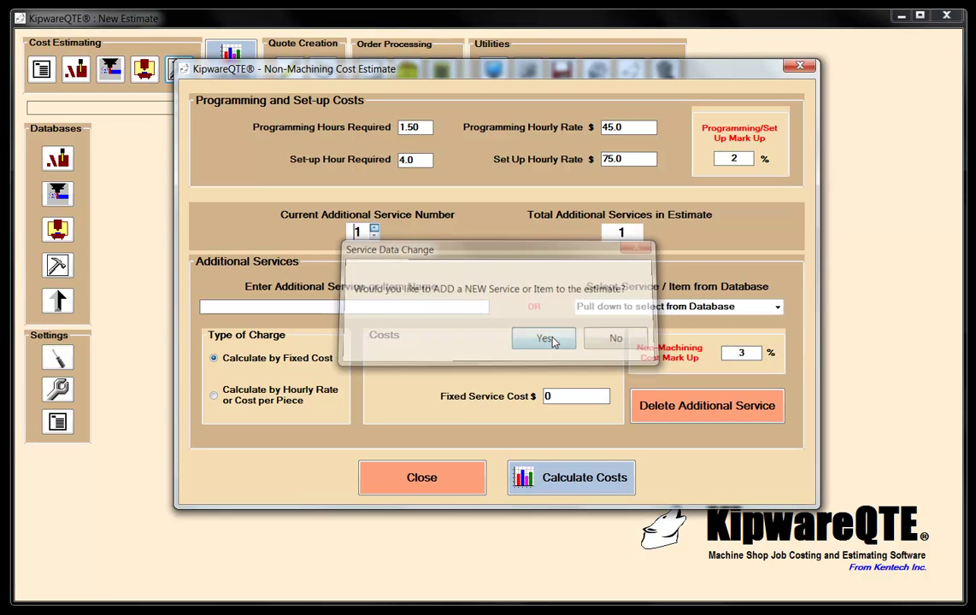
{"action": "left_click", "coordinate": [761, 306]}
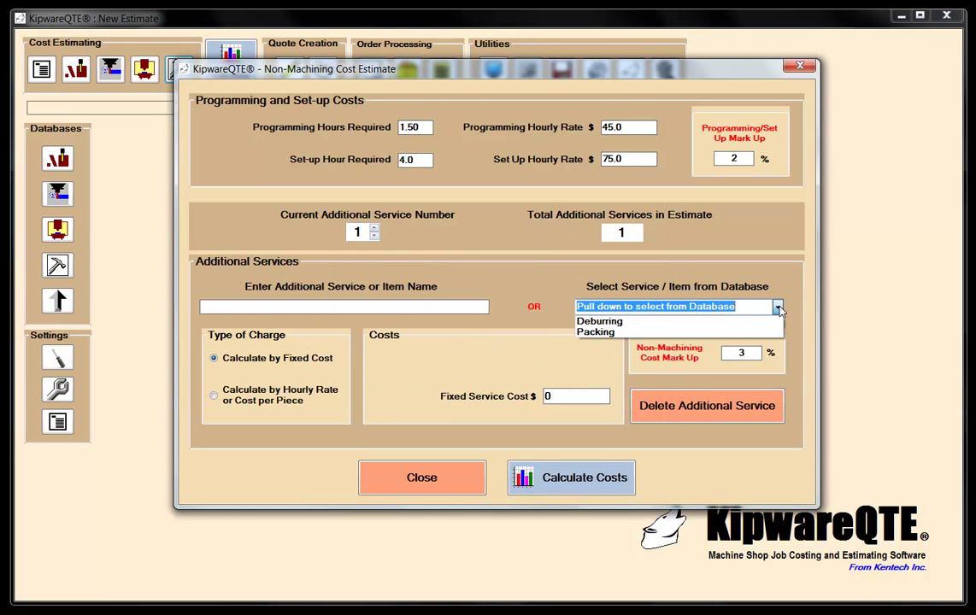
{"action": "left_click", "coordinate": [602, 321]}
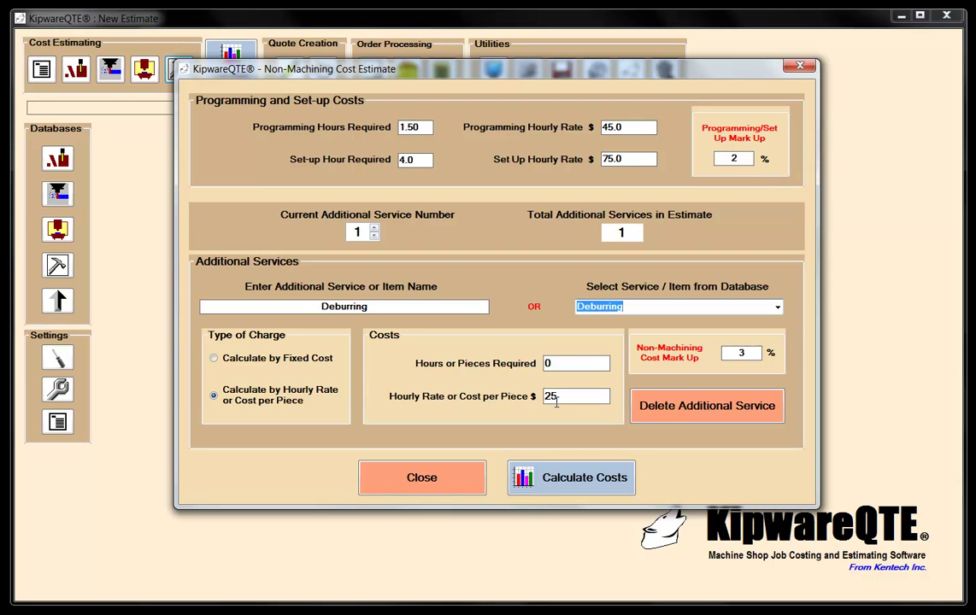
Step: Set the hours required for the deburring service to .250
{"action": "left_click", "coordinate": [560, 364]}
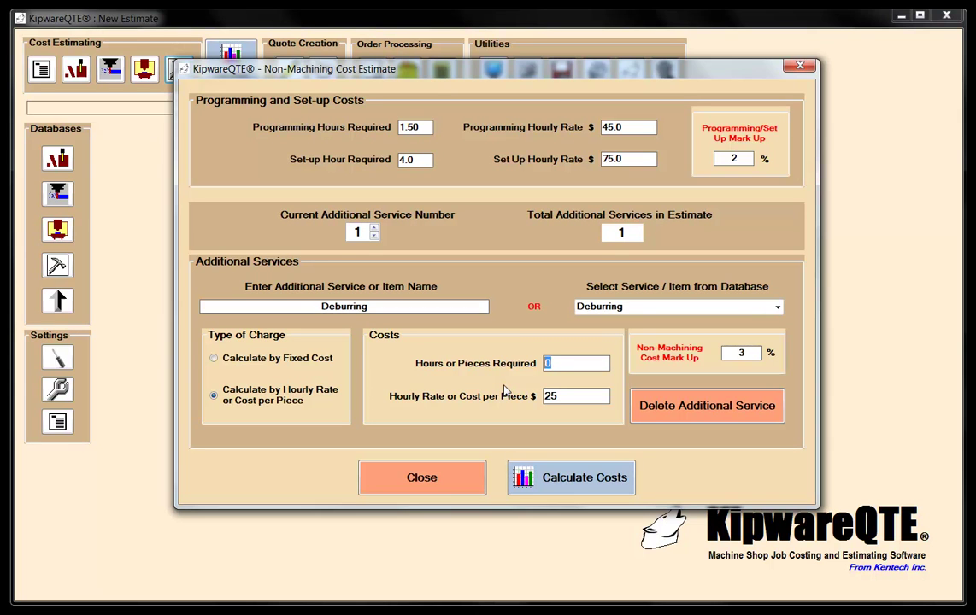
{"action": "type", "text": ".500"}
{"action": "key", "text": "BackSpace"}
{"action": "key", "text": "BackSpace"}
{"action": "key", "text": "BackSpace"}
{"action": "key", "text": "BackSpace"}
{"action": "type", "text": ".250"}
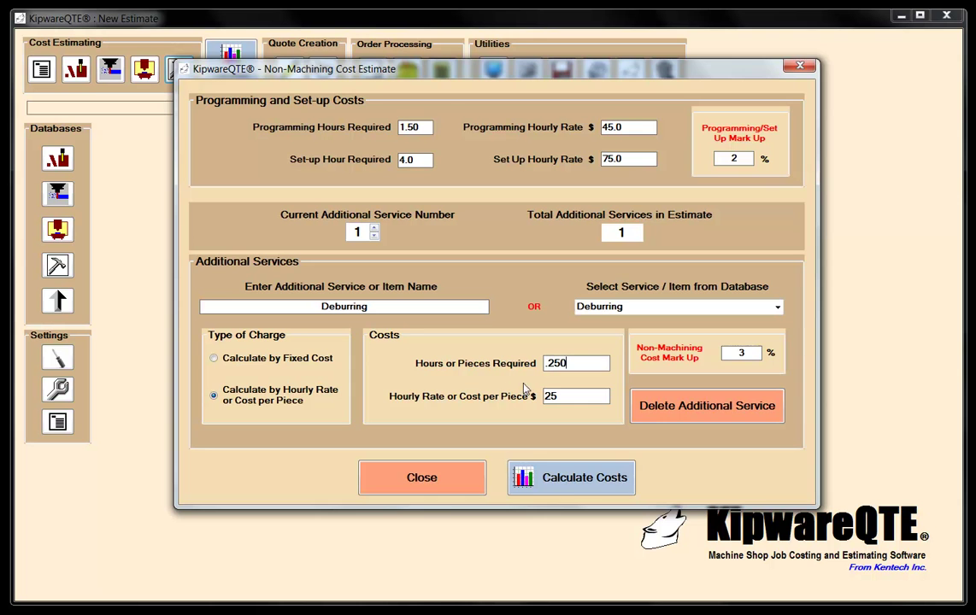
Step: Calculate the estimate with the deburring service, review the cost totals and close the non-machining cost form
{"action": "left_click", "coordinate": [564, 477]}
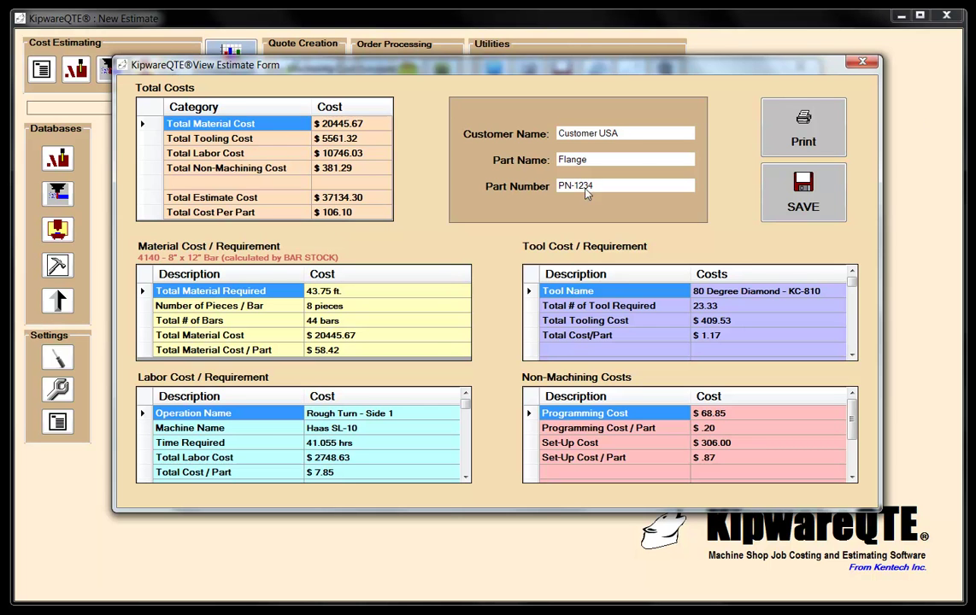
{"action": "left_click", "coordinate": [862, 65]}
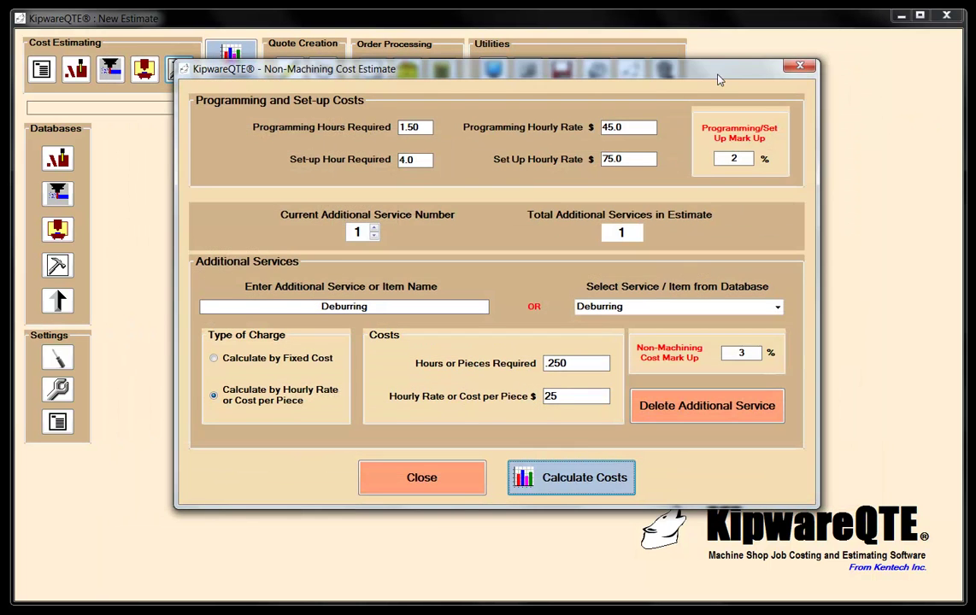
{"action": "left_click", "coordinate": [800, 66]}
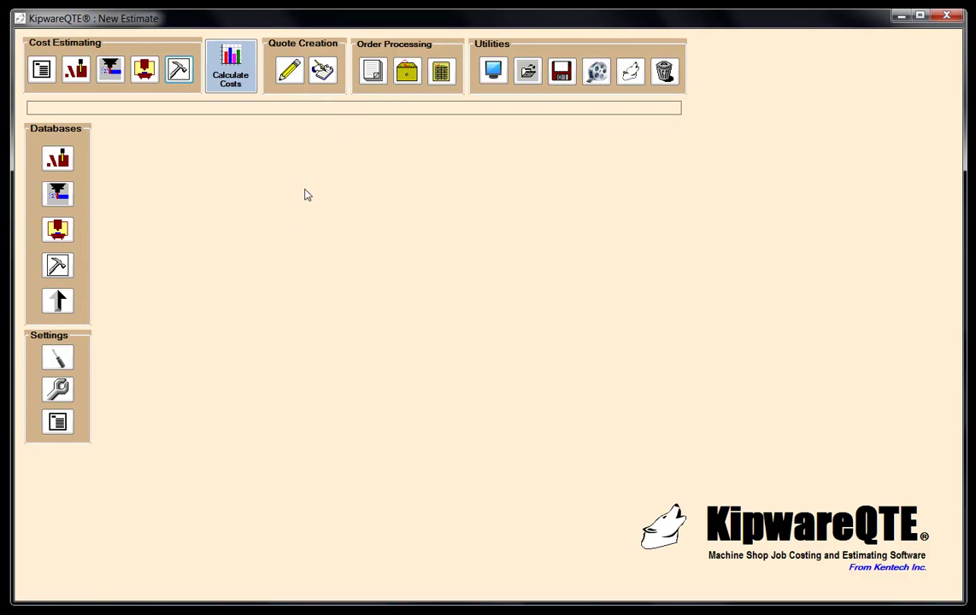
Step: Start a quotation from the estimate with quotation number QN-1234 and payment terms of Net 20 Days
{"action": "left_click", "coordinate": [289, 73]}
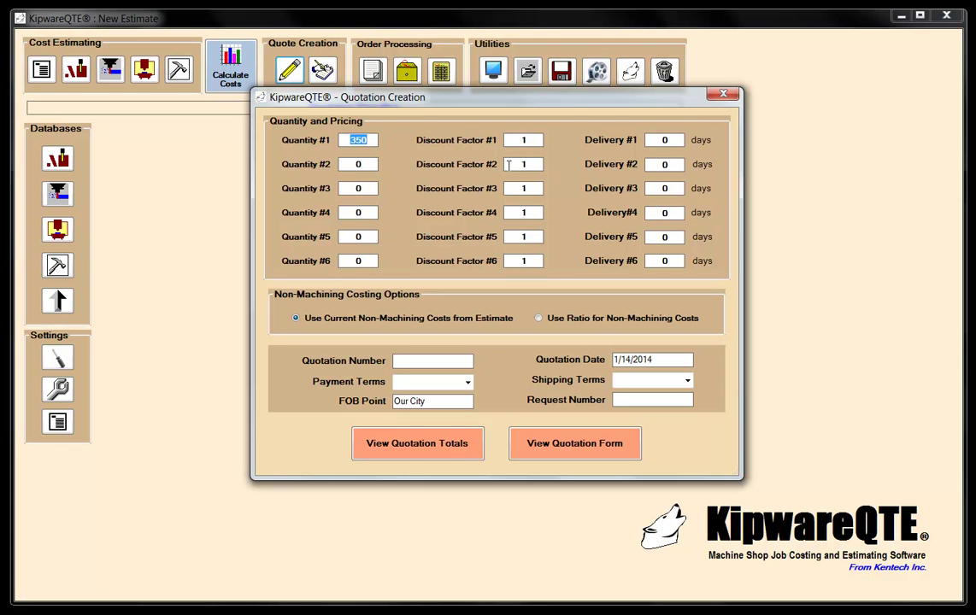
{"action": "left_click", "coordinate": [371, 140]}
{"action": "left_click", "coordinate": [407, 361]}
{"action": "type", "text": "QN-1234"}
{"action": "left_click", "coordinate": [440, 382]}
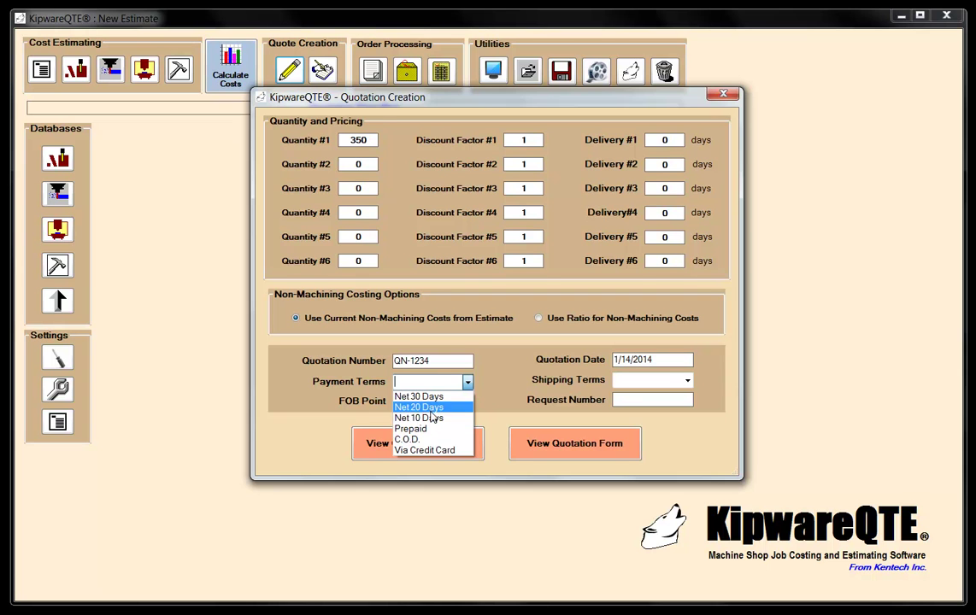
{"action": "left_click", "coordinate": [432, 408]}
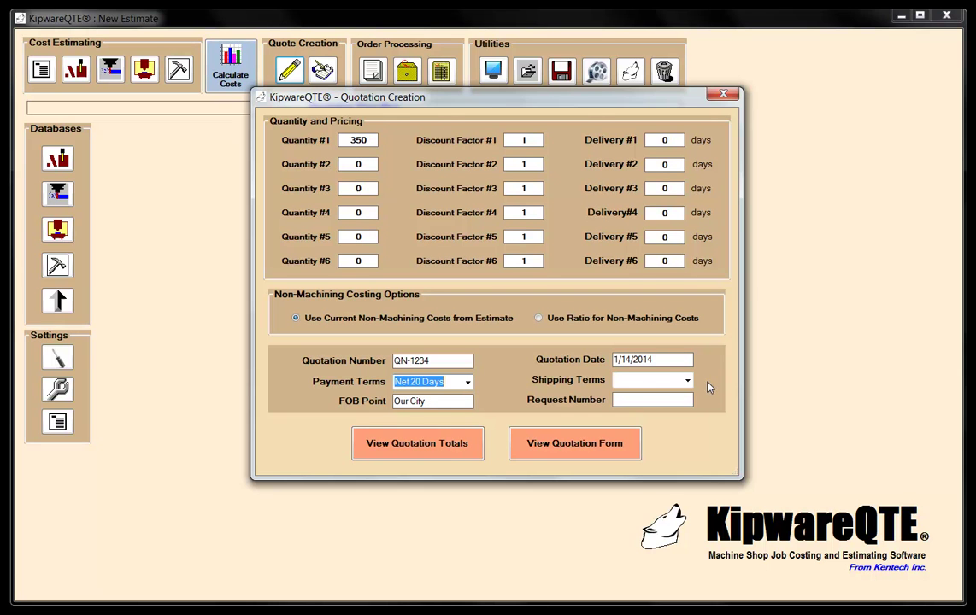
Step: Set the quotation's shipping terms to Our Truck and its request number to RFQ-1234
{"action": "left_click", "coordinate": [689, 383]}
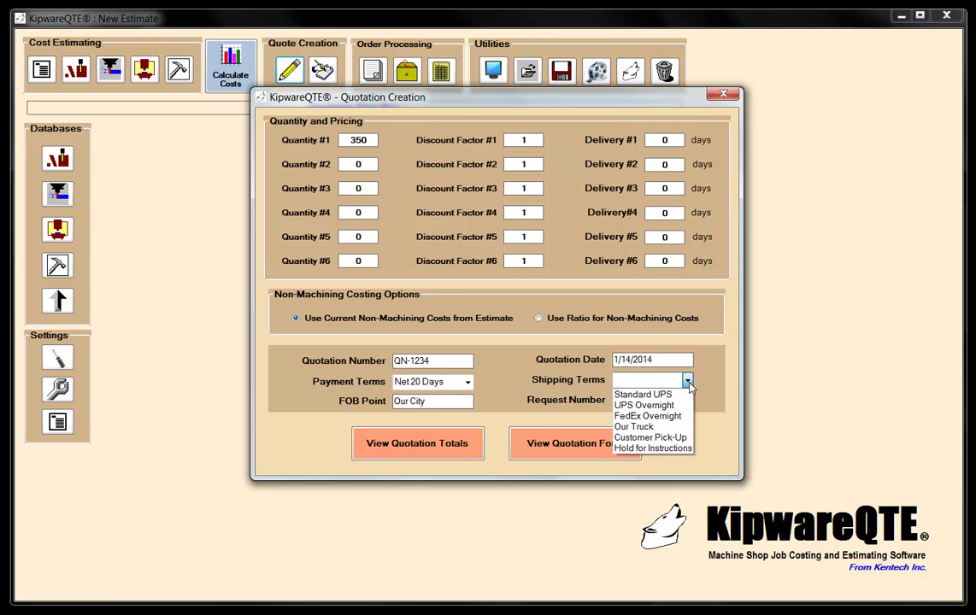
{"action": "left_click", "coordinate": [650, 427]}
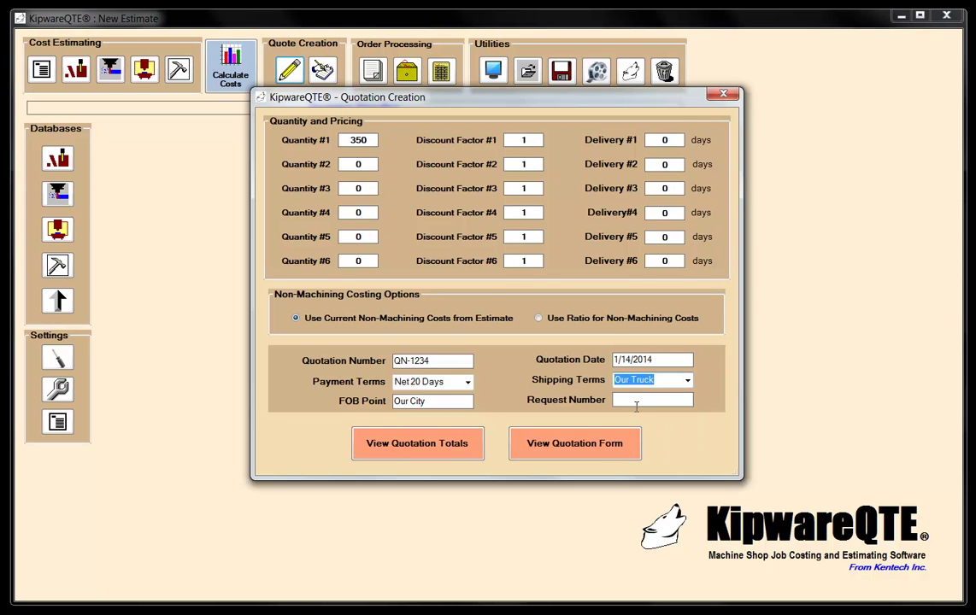
{"action": "left_click", "coordinate": [629, 401]}
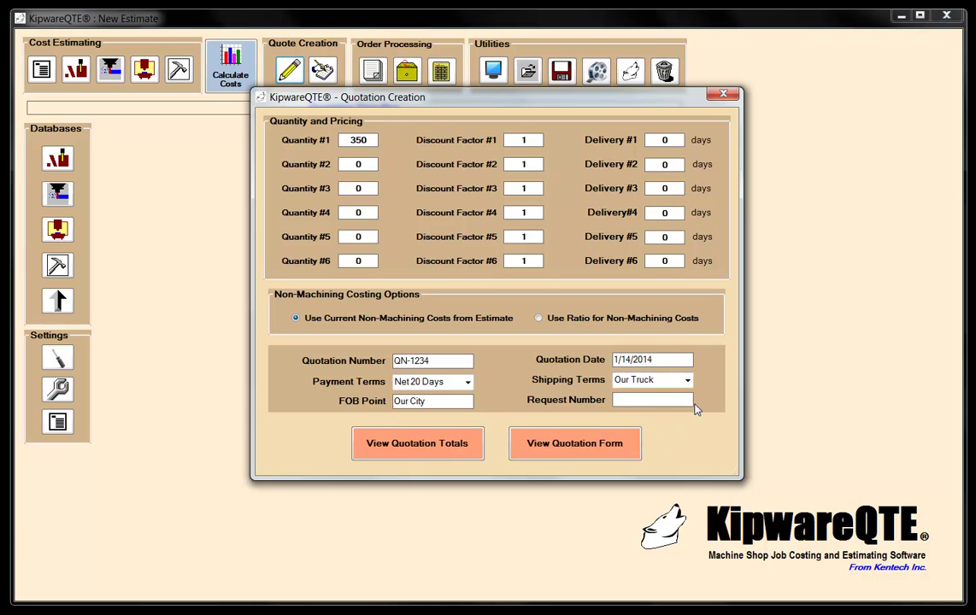
{"action": "type", "text": "RFQ-1234"}
Step: Check the quotation form, set the delivery for the first quantity to 30 days, and review the updated form before closing the quotation
{"action": "left_click", "coordinate": [570, 444]}
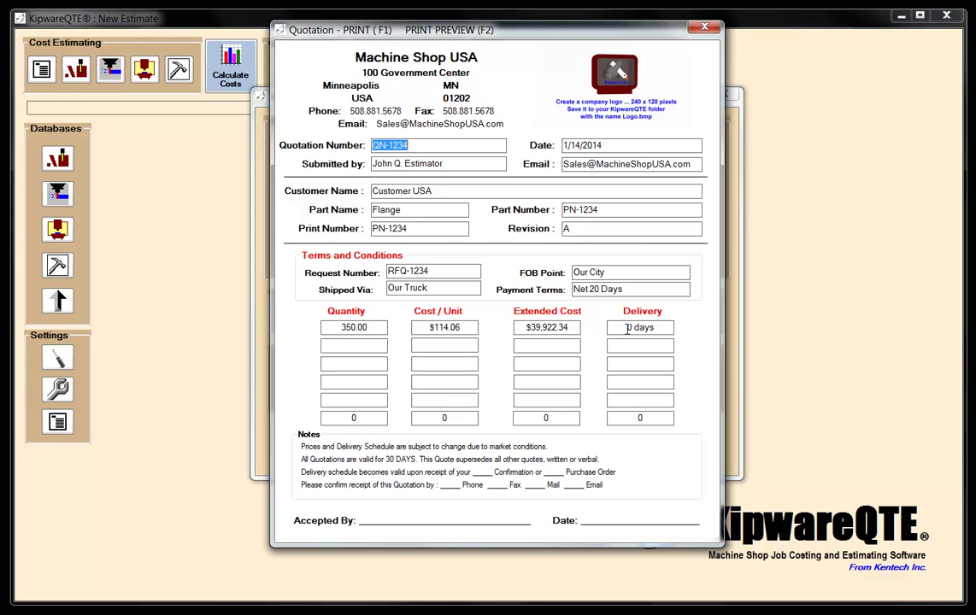
{"action": "left_click", "coordinate": [705, 28]}
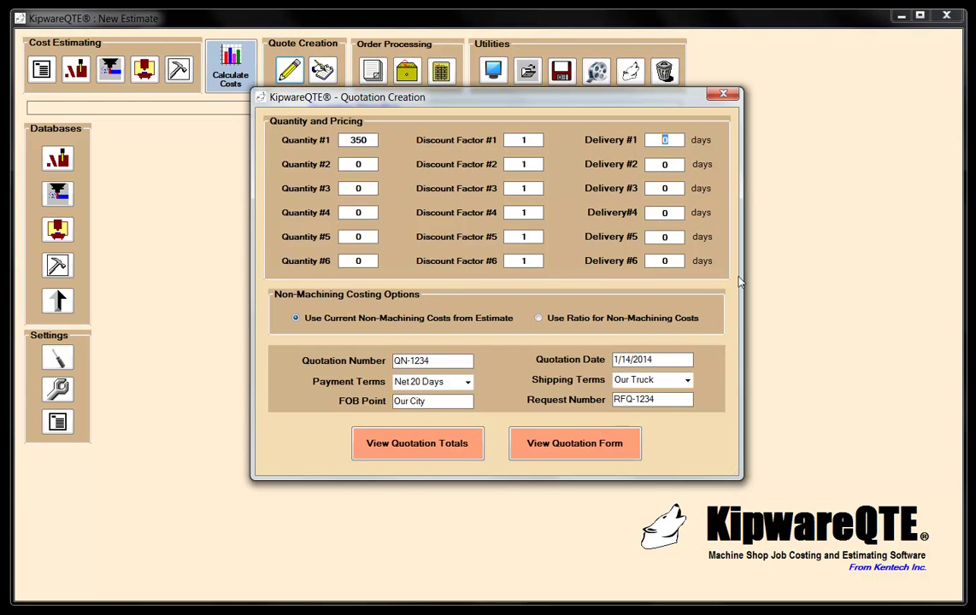
{"action": "type", "text": "30"}
{"action": "left_click", "coordinate": [612, 446]}
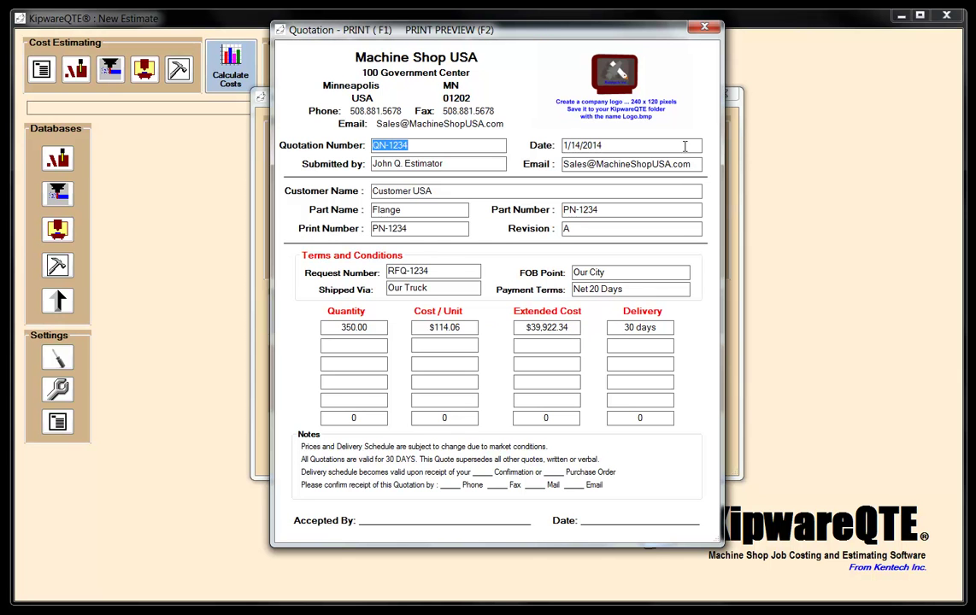
{"action": "left_click", "coordinate": [706, 29]}
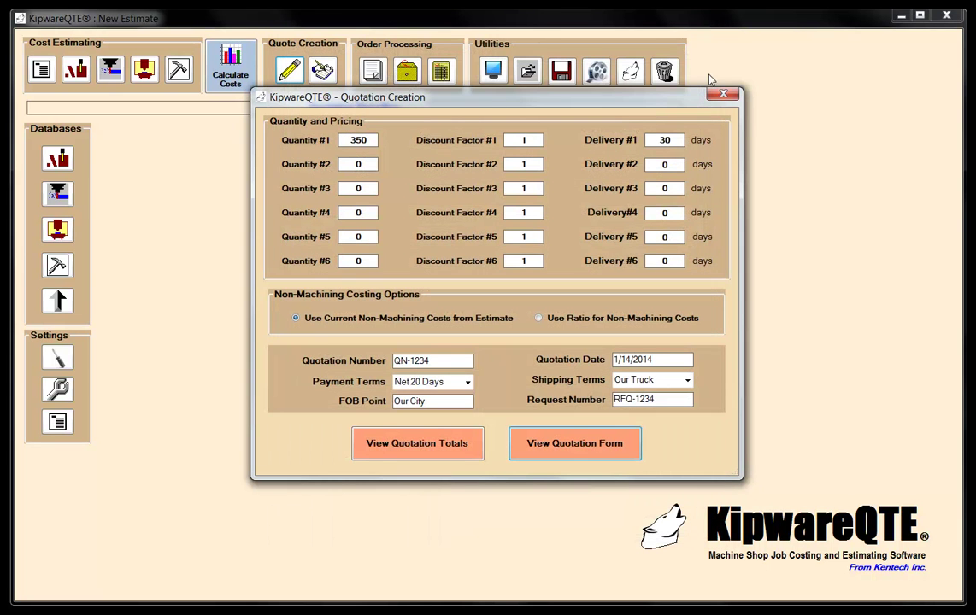
{"action": "left_click", "coordinate": [719, 99]}
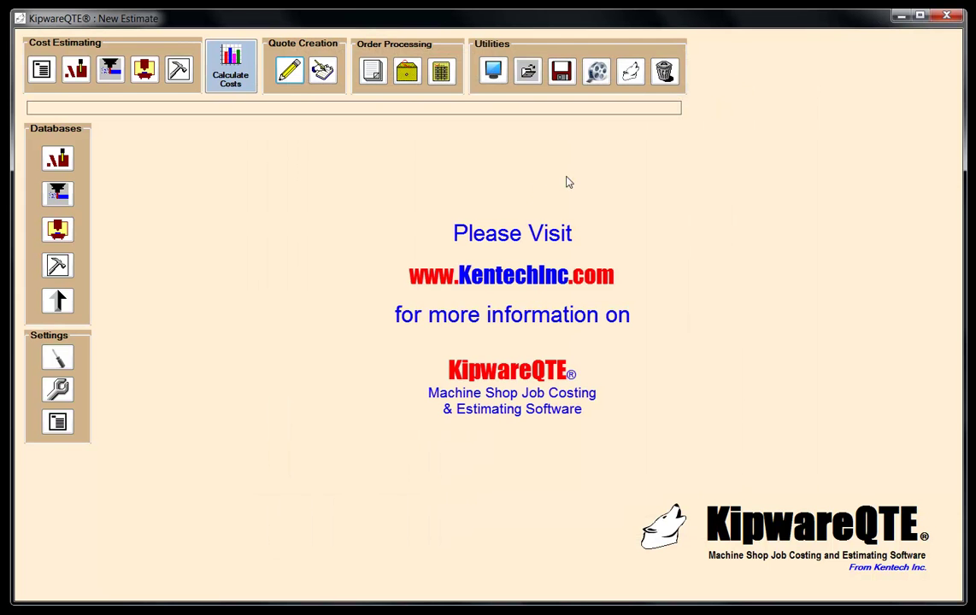